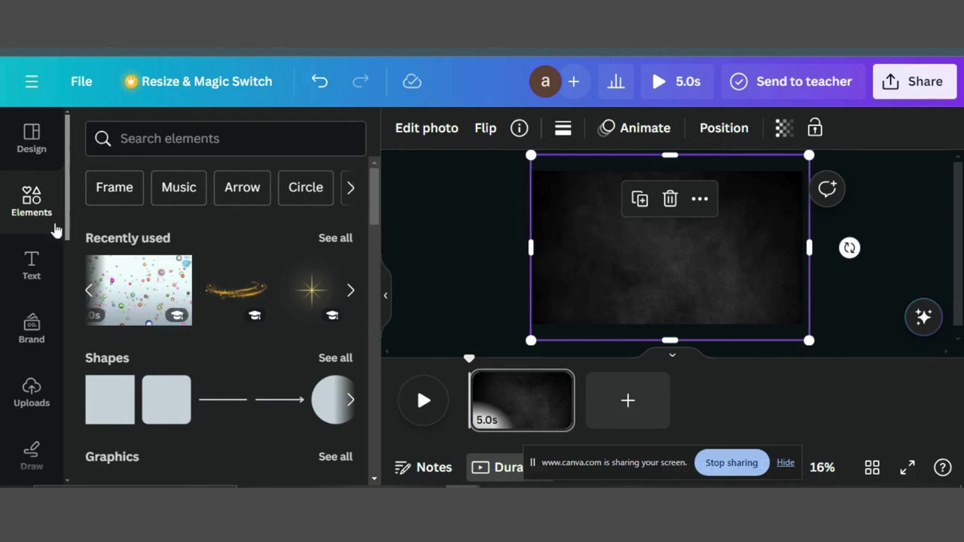
Add a heading reading "CANVA" over the dark background and enlarge it to font size 370.
{"action": "left_click", "coordinate": [31, 268]}
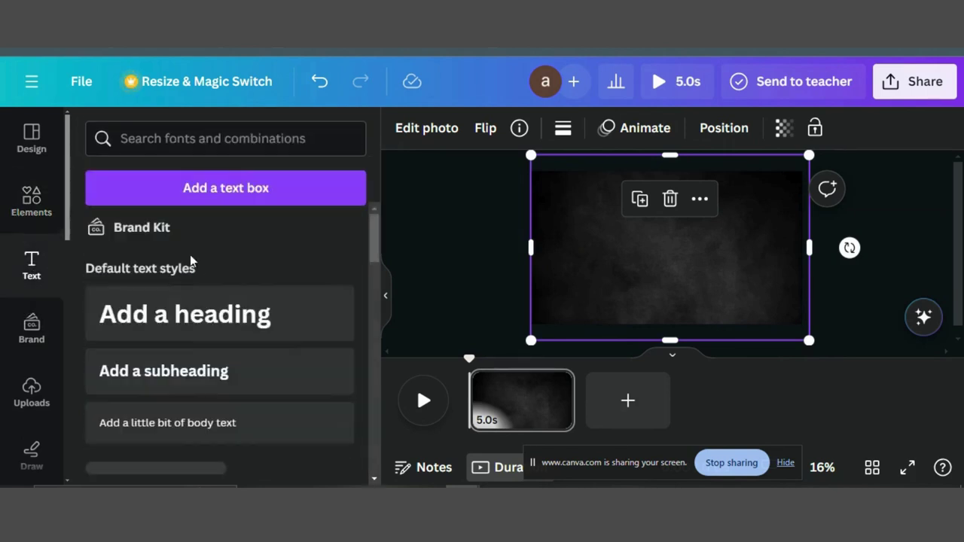
{"action": "left_click", "coordinate": [189, 314]}
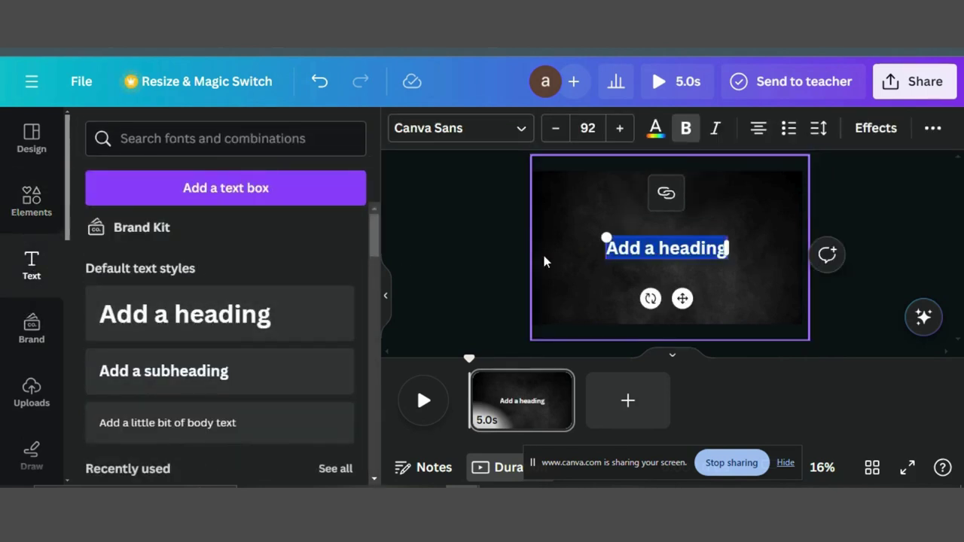
{"action": "type", "text": "aANVA"}
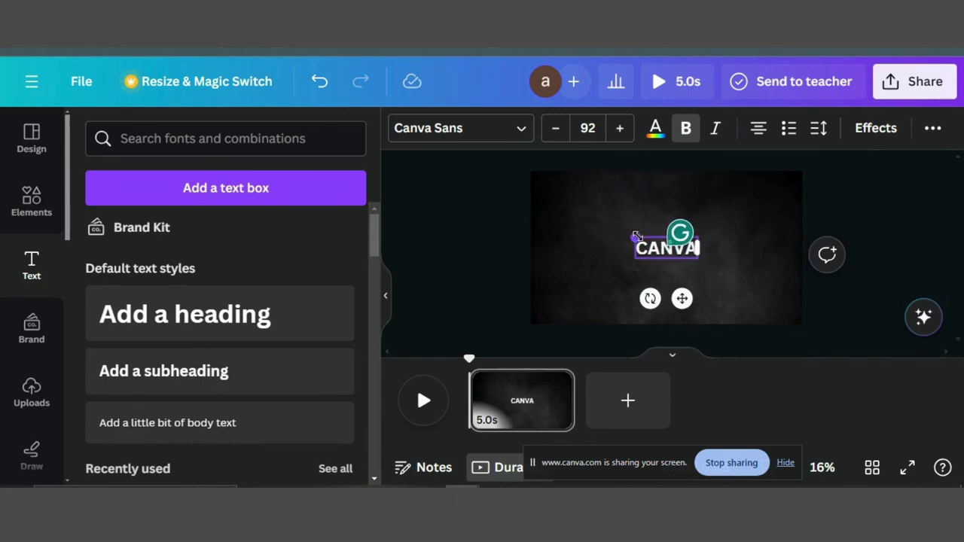
{"action": "left_click_drag", "start_coordinate": [636, 239], "coordinate": [546, 207]}
{"action": "left_click_drag", "start_coordinate": [699, 258], "coordinate": [786, 287]}
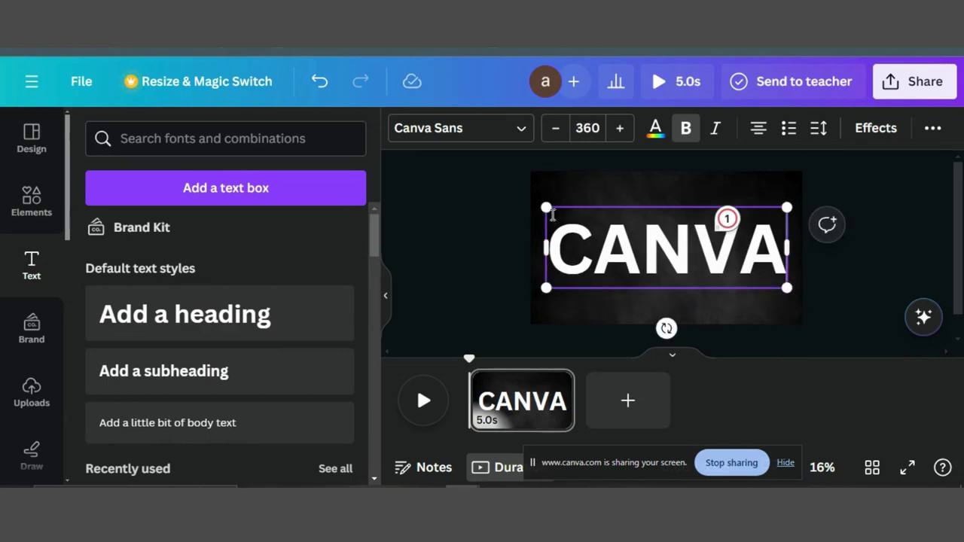
{"action": "mouse_move", "coordinate": [546, 208]}
{"action": "left_mouse_down"}
{"action": "mouse_move", "coordinate": [538, 201]}
{"action": "mouse_move", "coordinate": [547, 201]}
{"action": "left_mouse_up"}
{"action": "left_click_drag", "start_coordinate": [753, 268], "coordinate": [699, 261]}
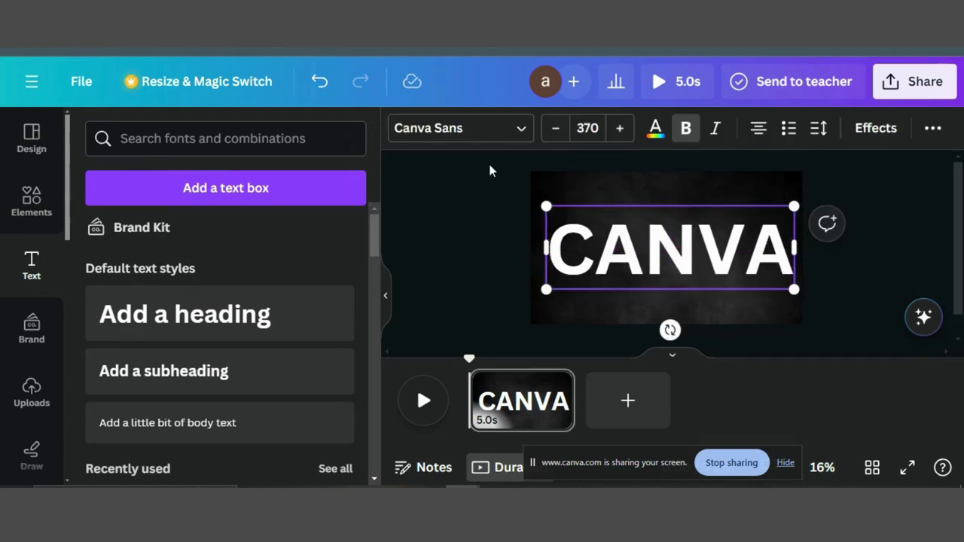
Set the CANVA heading in League Spartan at size 346 and centre it on the page.
{"action": "left_click", "coordinate": [521, 128]}
{"action": "left_click", "coordinate": [235, 186]}
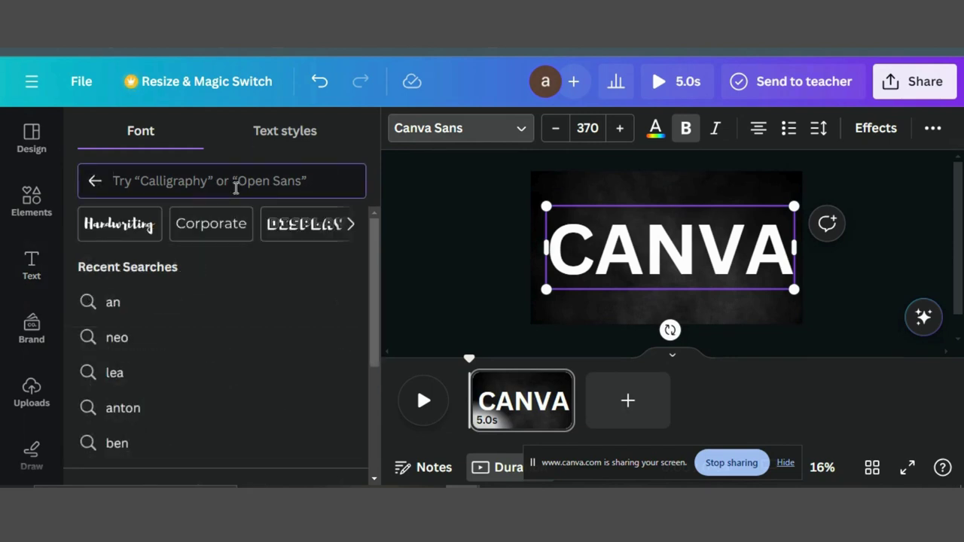
{"action": "type", "text": "leg"}
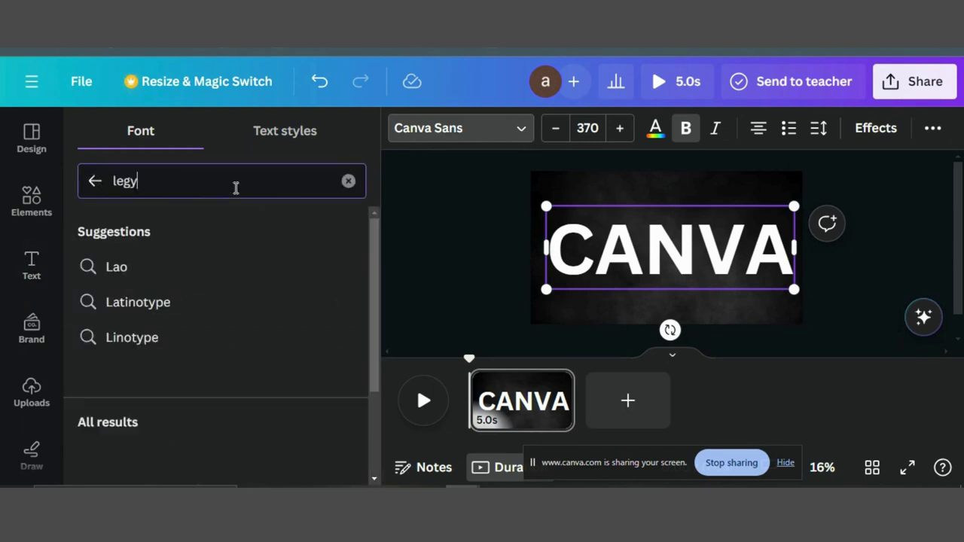
{"action": "key", "text": "BackSpace"}
{"action": "type", "text": "ague"}
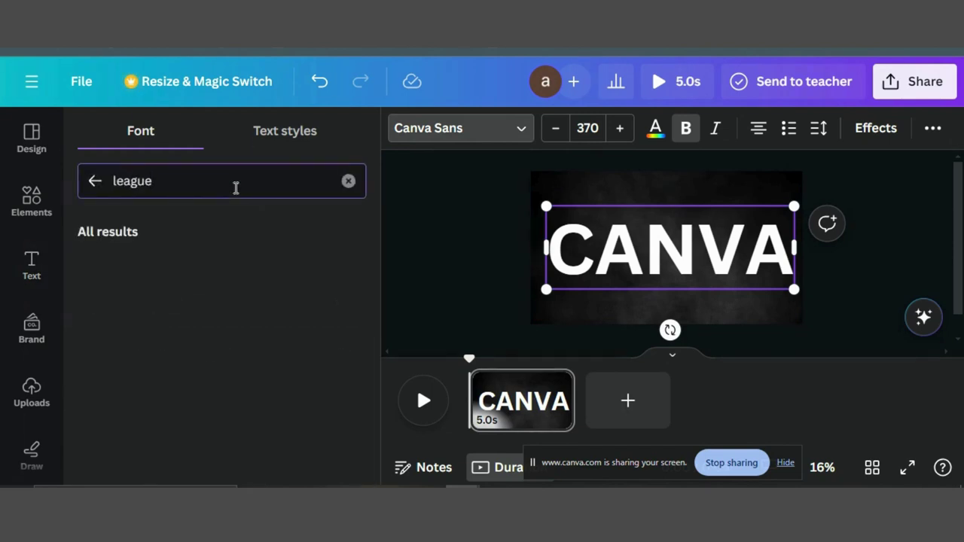
{"action": "left_click", "coordinate": [201, 315]}
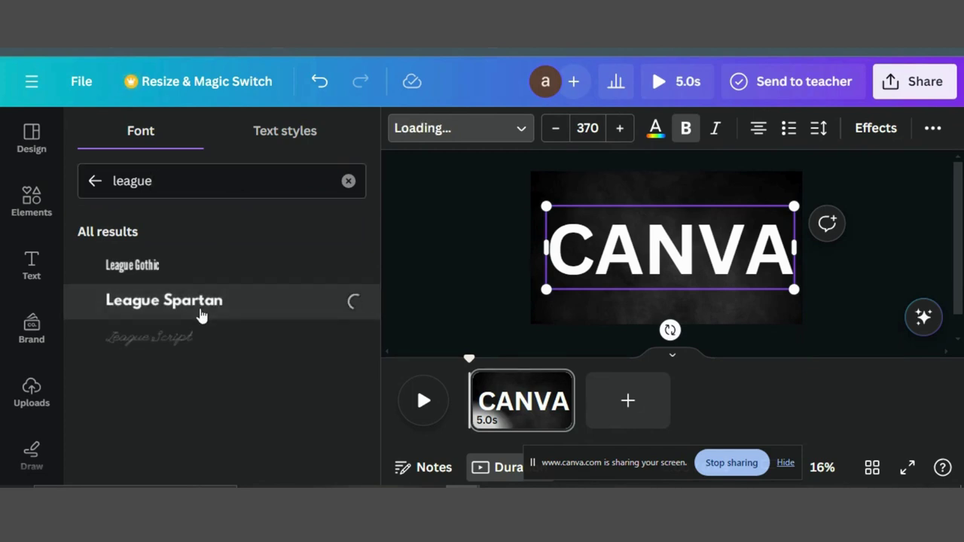
{"action": "left_click_drag", "start_coordinate": [548, 324], "coordinate": [546, 284]}
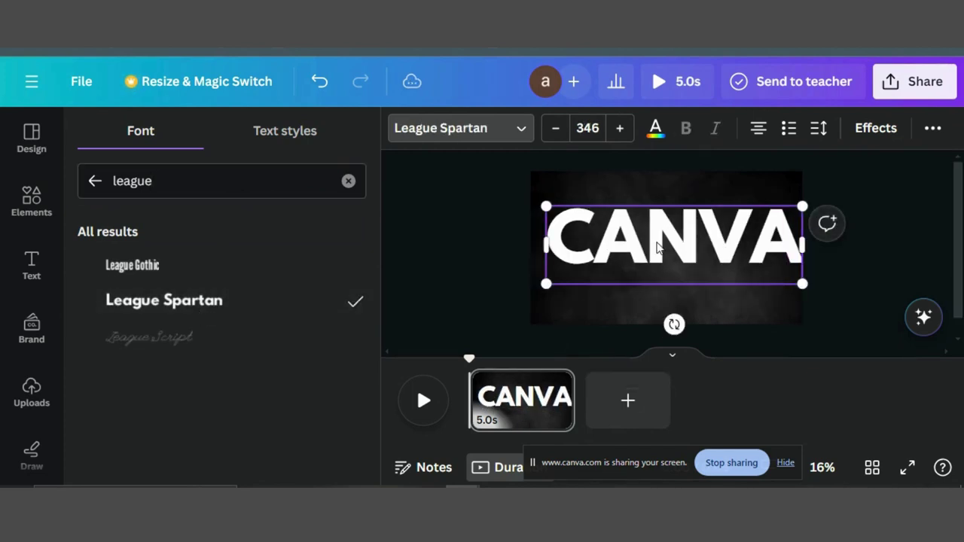
{"action": "left_click_drag", "start_coordinate": [657, 249], "coordinate": [653, 255]}
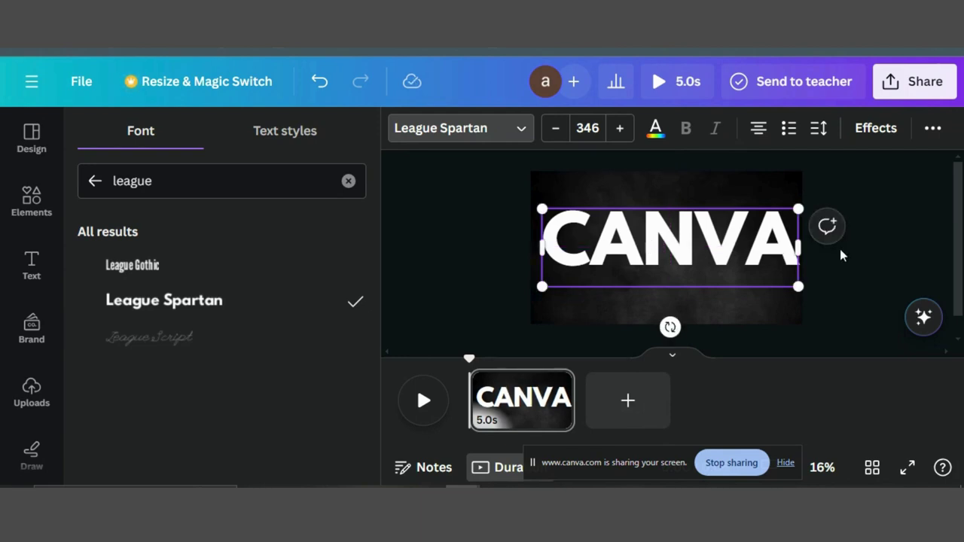
Apply the Hollow effect to the CANVA text with a thickness of 4.
{"action": "left_click", "coordinate": [863, 134]}
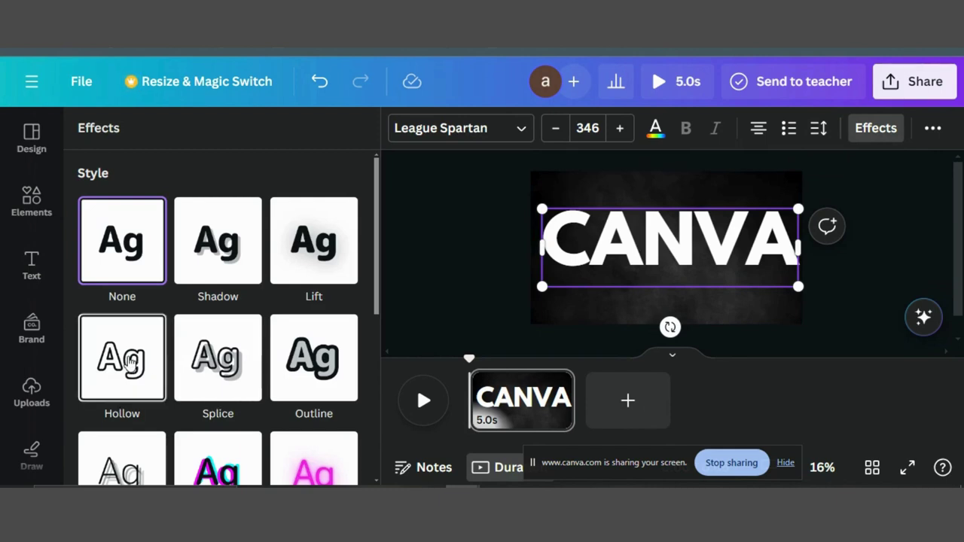
{"action": "left_click", "coordinate": [131, 361]}
{"action": "scroll", "coordinate": [225, 434], "scroll_direction": "down", "scroll_amount": 3}
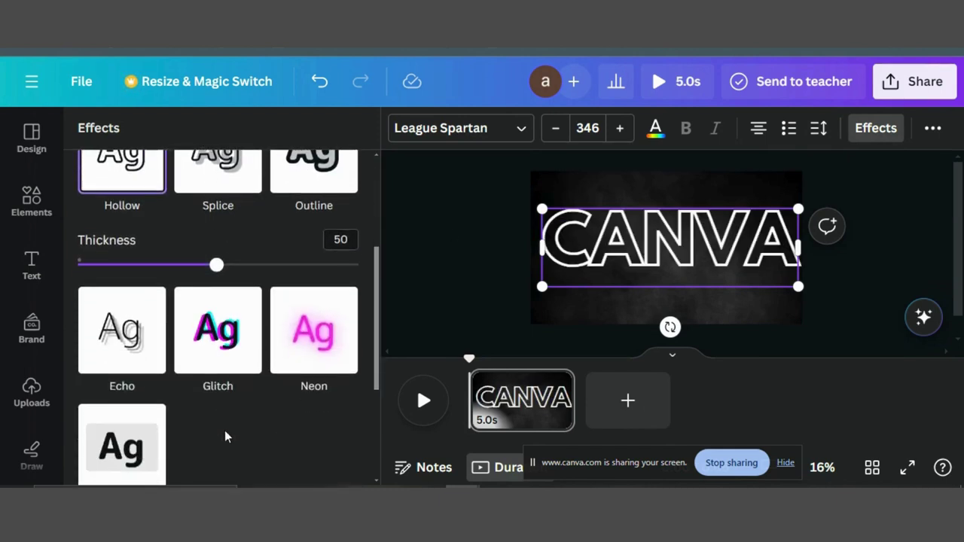
{"action": "left_click_drag", "start_coordinate": [218, 273], "coordinate": [88, 271]}
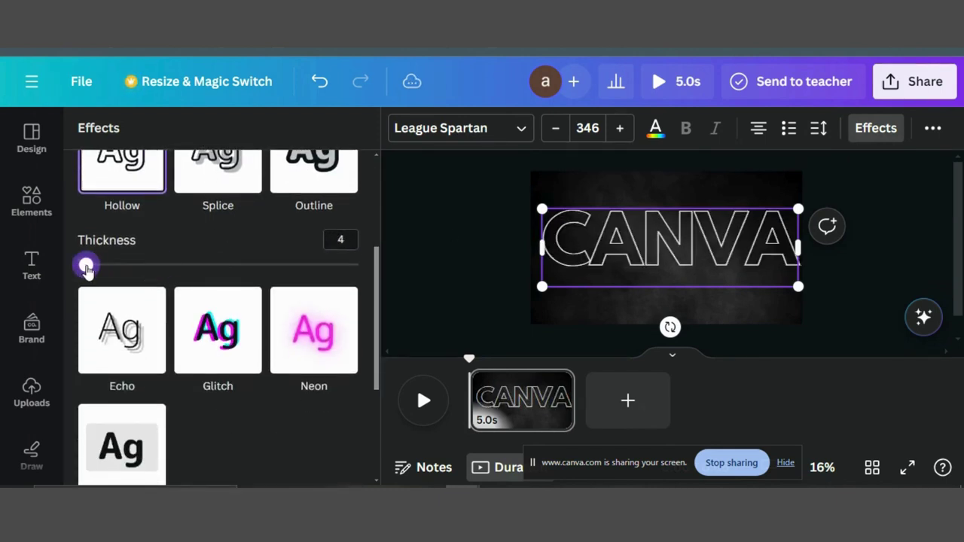
Duplicate the hollow CANVA text and align the copy exactly over the original.
{"action": "right_click", "coordinate": [607, 233]}
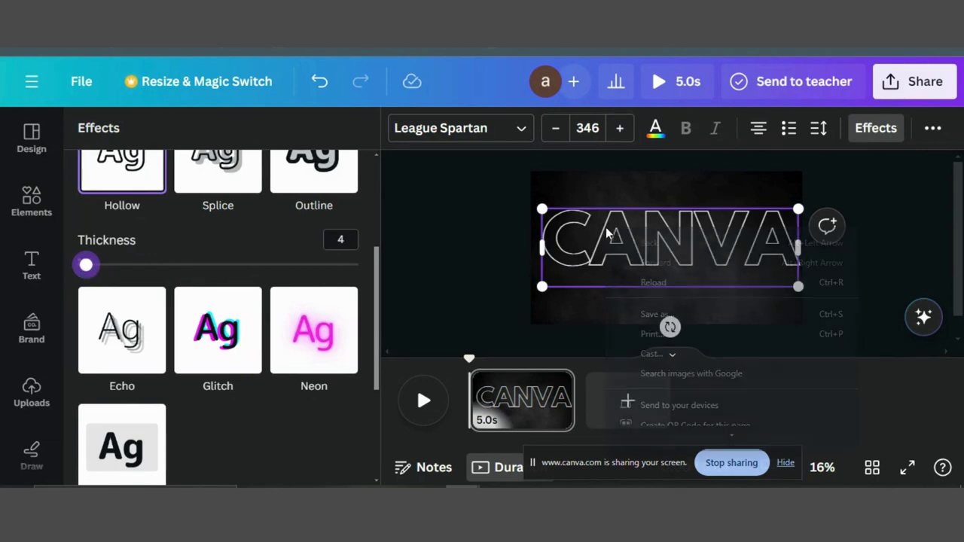
{"action": "left_click", "coordinate": [583, 236]}
{"action": "right_click", "coordinate": [586, 244]}
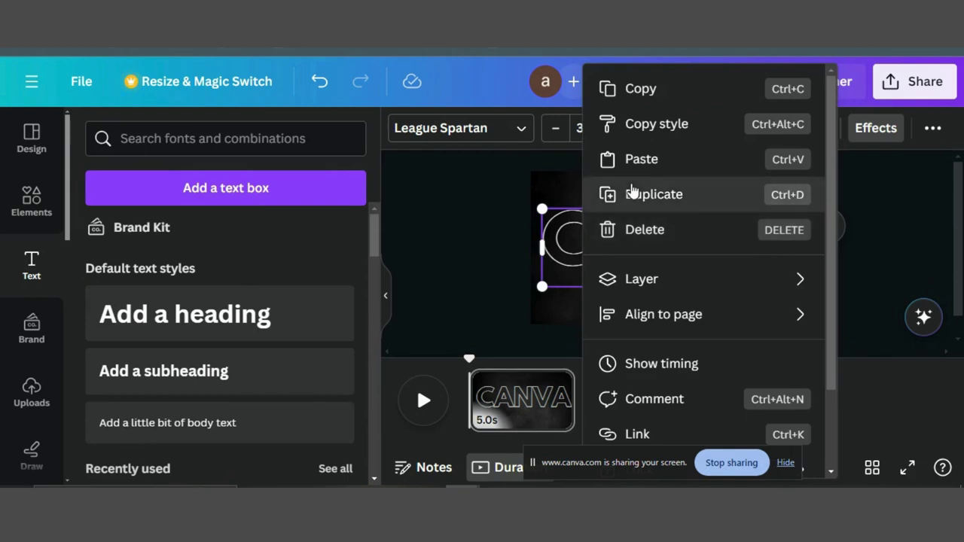
{"action": "left_click", "coordinate": [606, 193]}
{"action": "left_click_drag", "start_coordinate": [641, 228], "coordinate": [639, 226]}
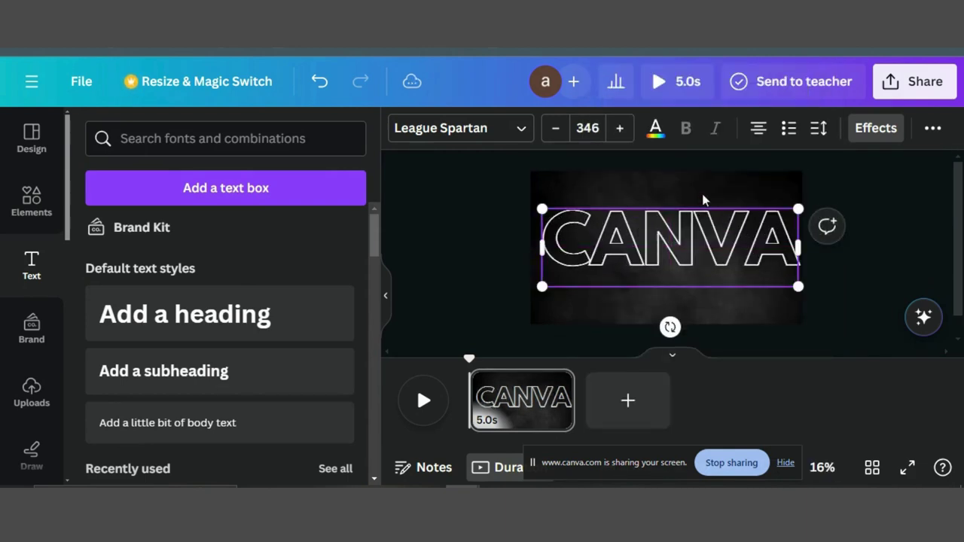
Change the effect of the duplicated CANVA text to Neon.
{"action": "left_click", "coordinate": [874, 129]}
{"action": "scroll", "coordinate": [228, 323], "scroll_direction": "down", "scroll_amount": 5}
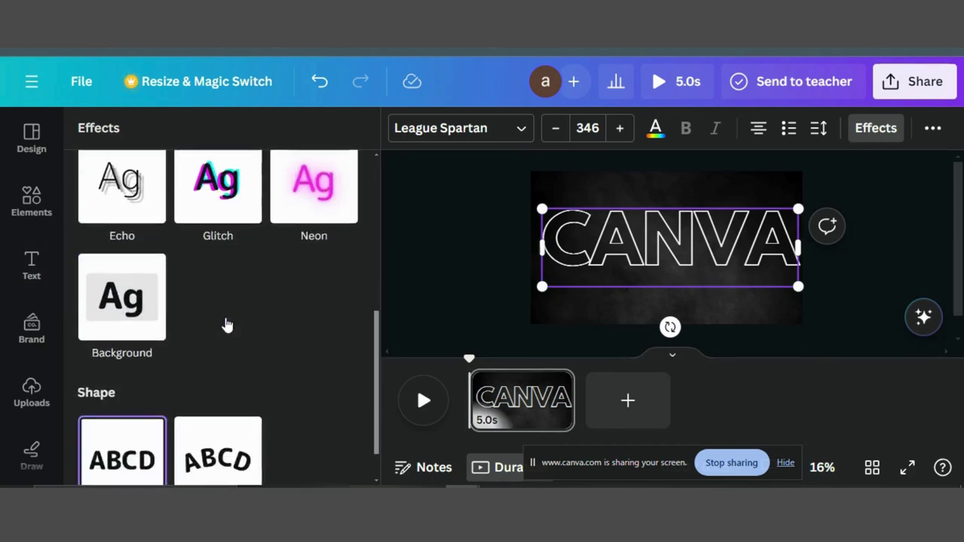
{"action": "scroll", "coordinate": [315, 178], "scroll_direction": "up", "scroll_amount": 2}
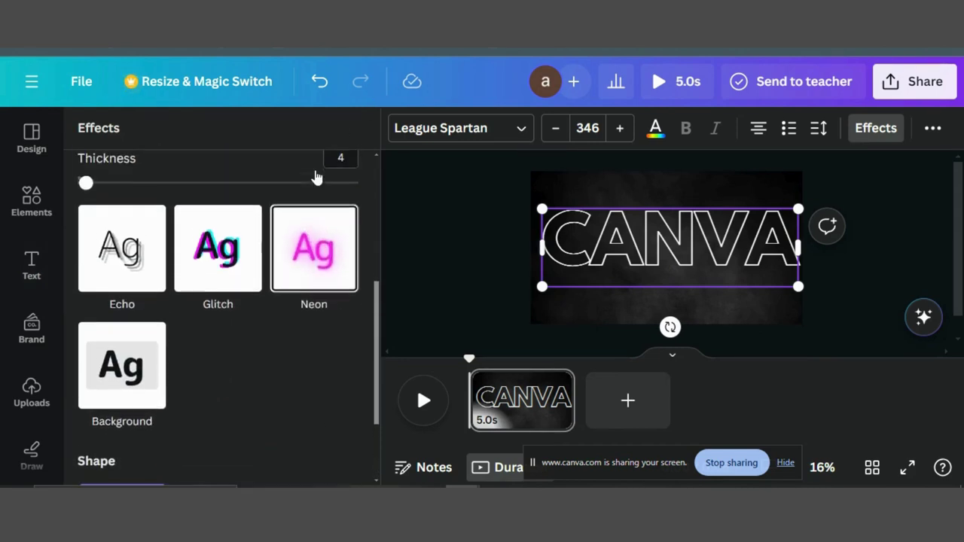
{"action": "left_click", "coordinate": [295, 278]}
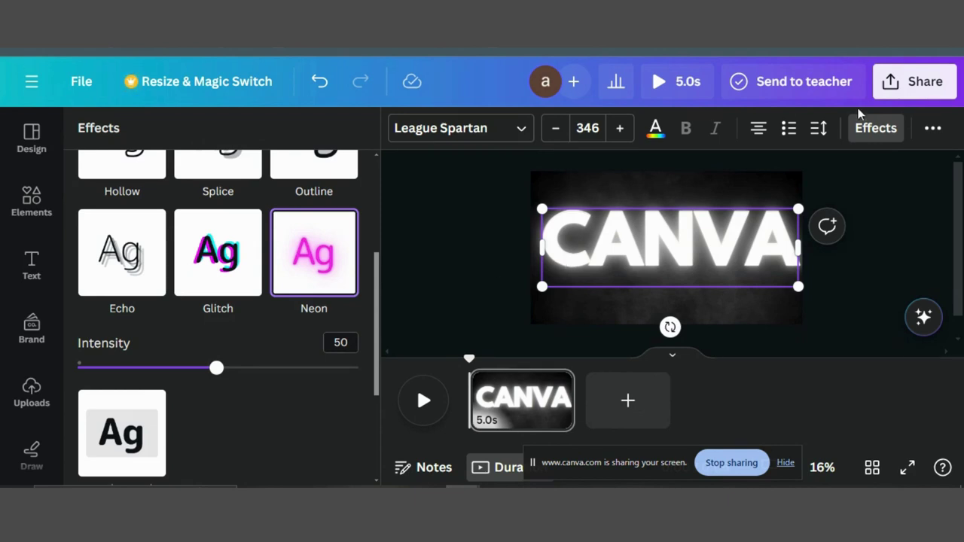
Give the glowing CANVA text the Neon text animation on enter, with near-maximum intensity and the Character writing style.
{"action": "left_click", "coordinate": [932, 128]}
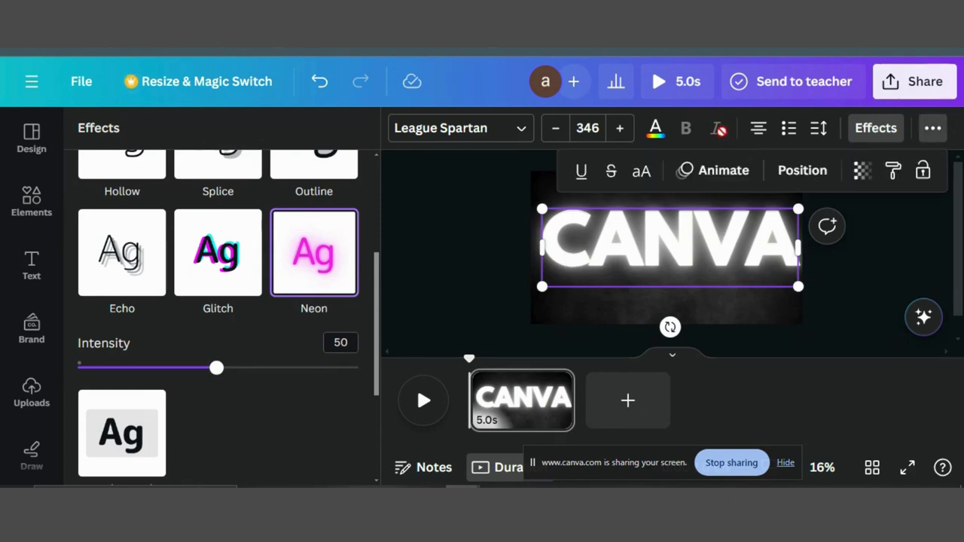
{"action": "left_click", "coordinate": [713, 171]}
{"action": "scroll", "coordinate": [233, 305], "scroll_direction": "down", "scroll_amount": 3}
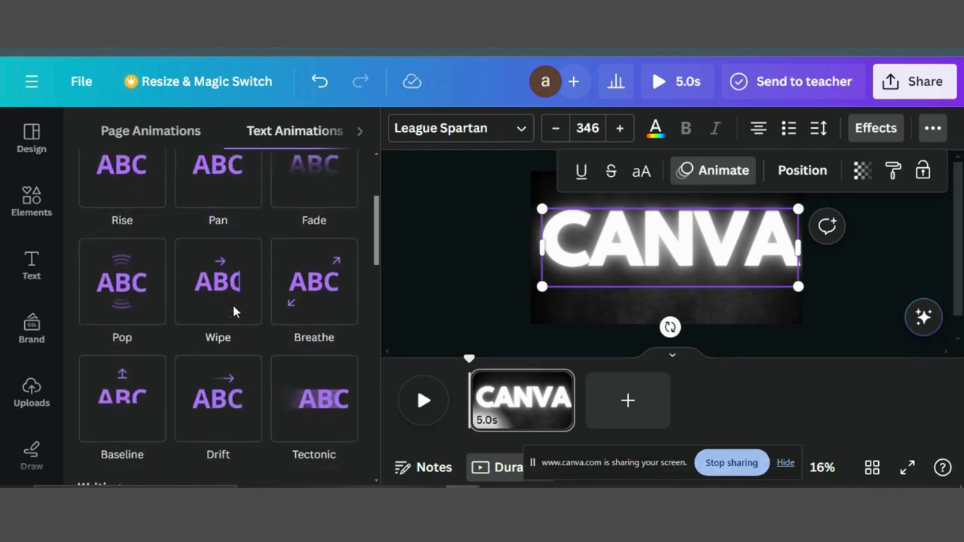
{"action": "scroll", "coordinate": [233, 305], "scroll_direction": "down", "scroll_amount": 6}
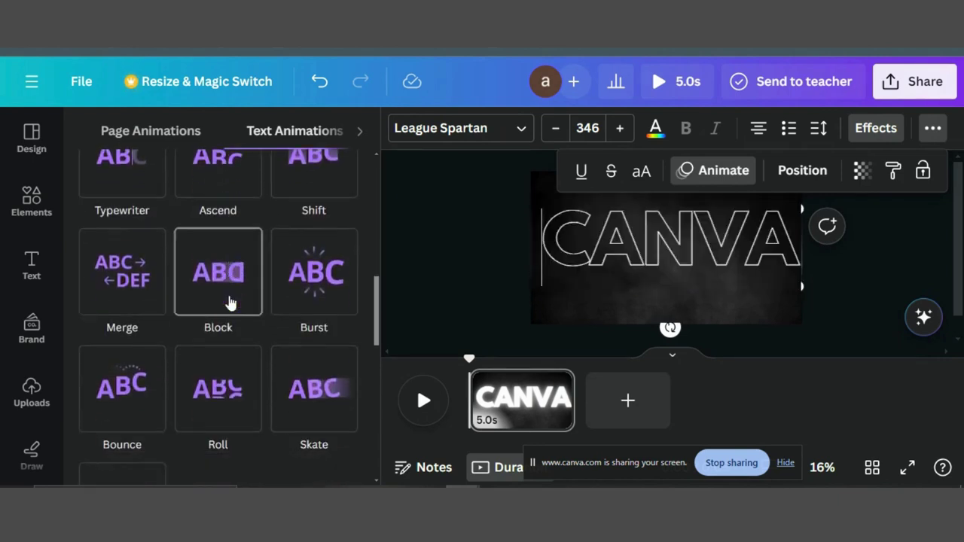
{"action": "scroll", "coordinate": [232, 303], "scroll_direction": "down", "scroll_amount": 7}
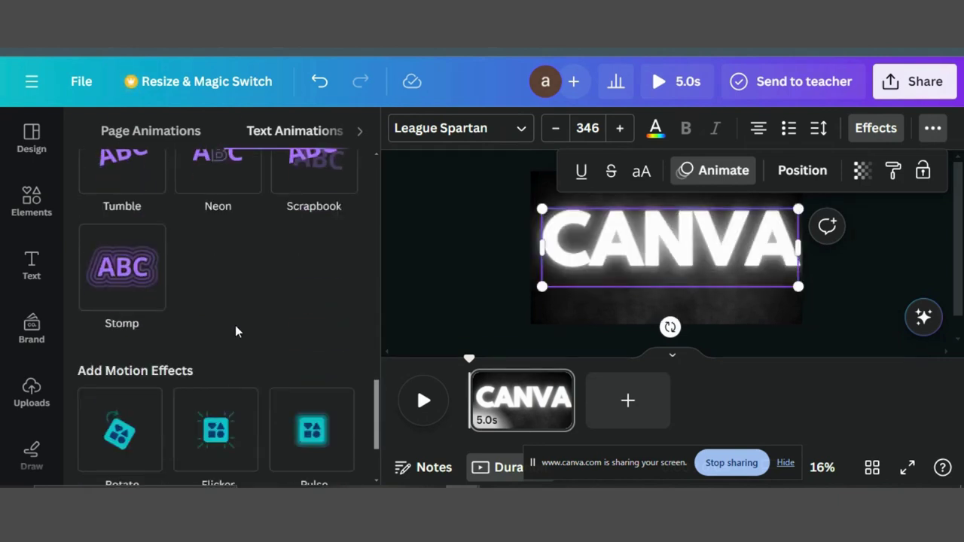
{"action": "left_click", "coordinate": [218, 178]}
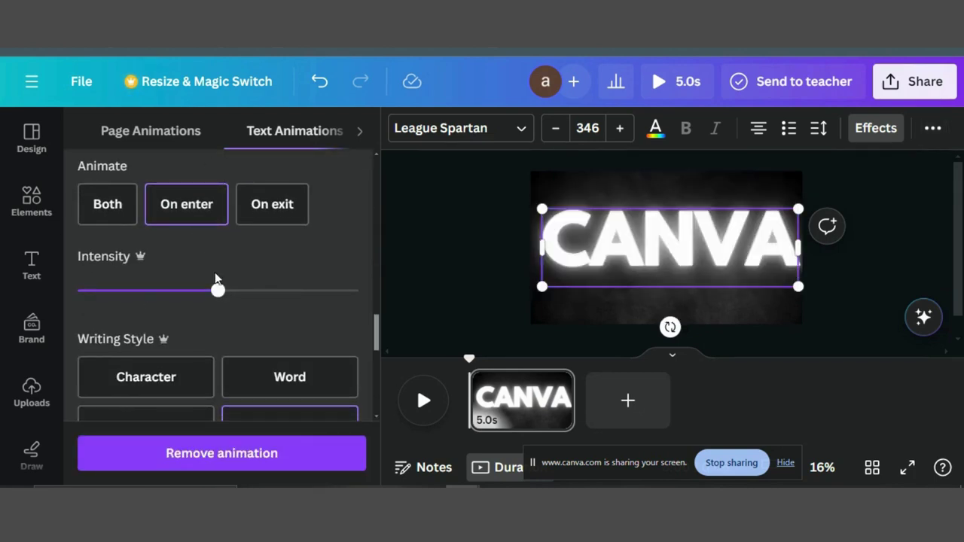
{"action": "left_click_drag", "start_coordinate": [219, 292], "coordinate": [334, 290]}
{"action": "left_click", "coordinate": [149, 385]}
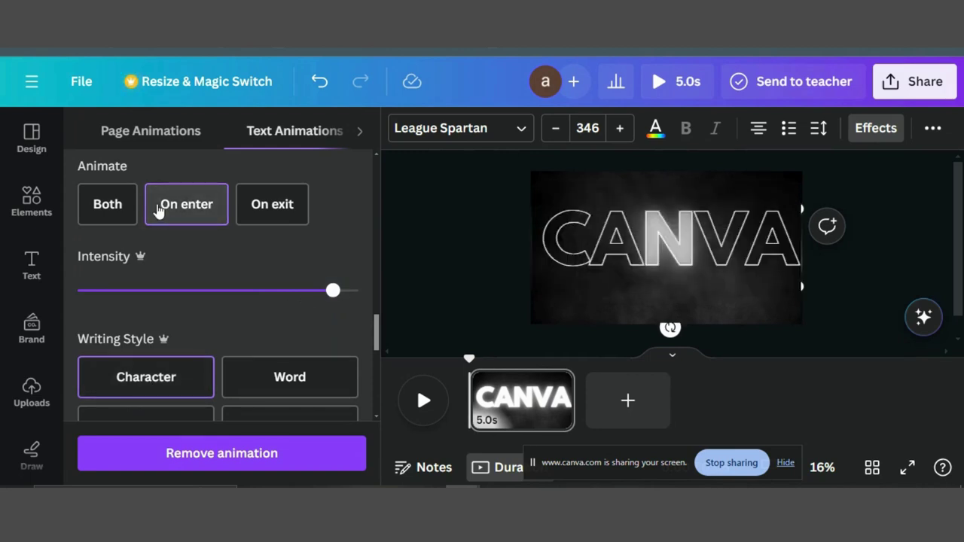
Add a second page and insert the recently used dark textured background image on it.
{"action": "left_click", "coordinate": [620, 403]}
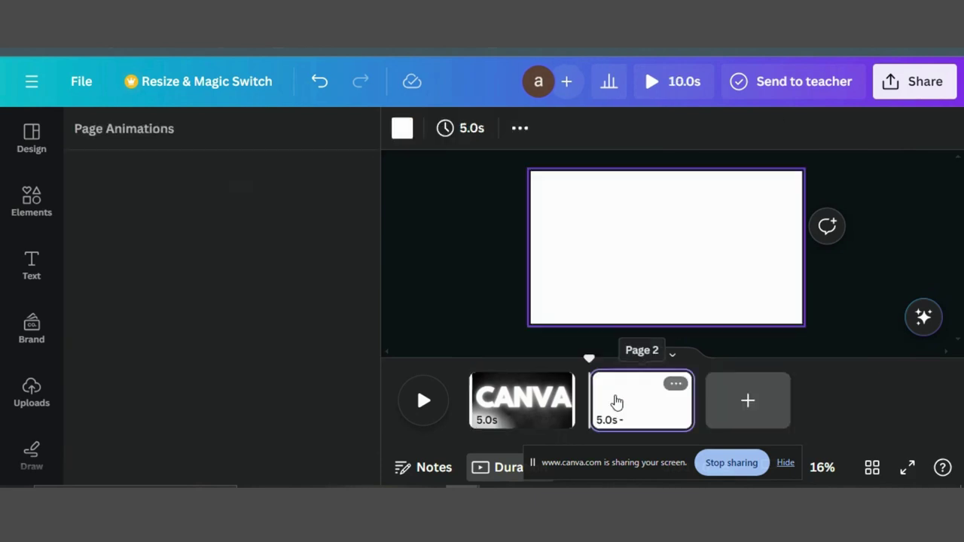
{"action": "left_click", "coordinate": [32, 205]}
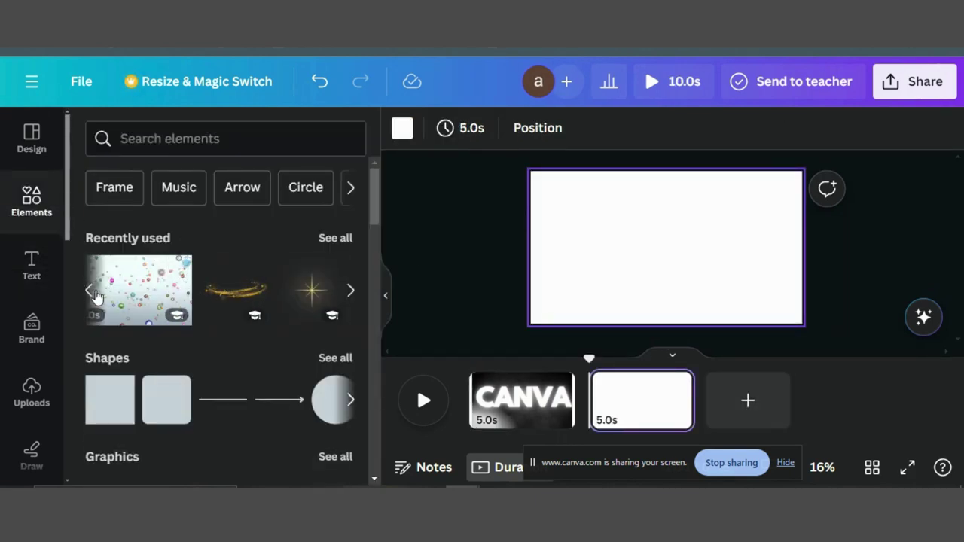
{"action": "left_click", "coordinate": [95, 296]}
{"action": "left_click", "coordinate": [94, 296]}
{"action": "left_click", "coordinate": [94, 297]}
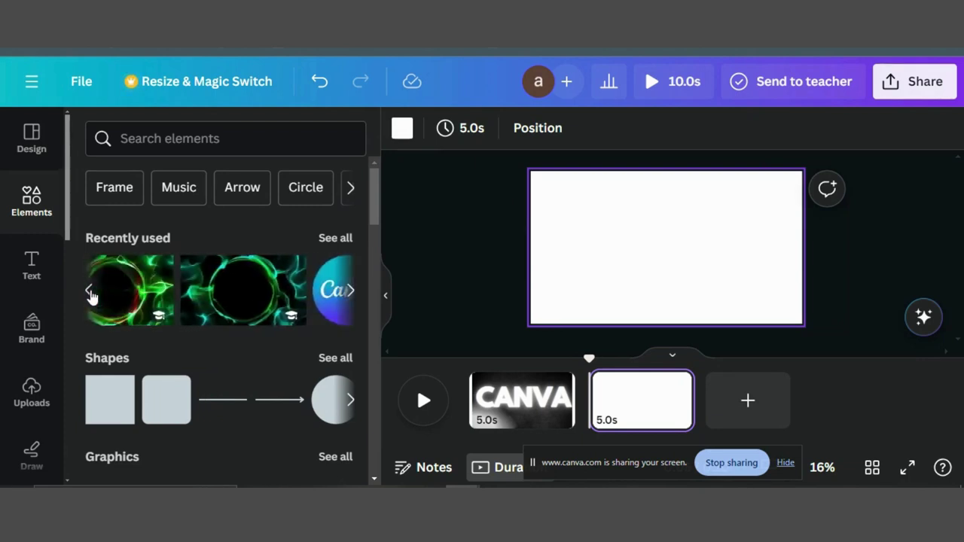
{"action": "left_click", "coordinate": [92, 298]}
{"action": "left_click", "coordinate": [101, 296]}
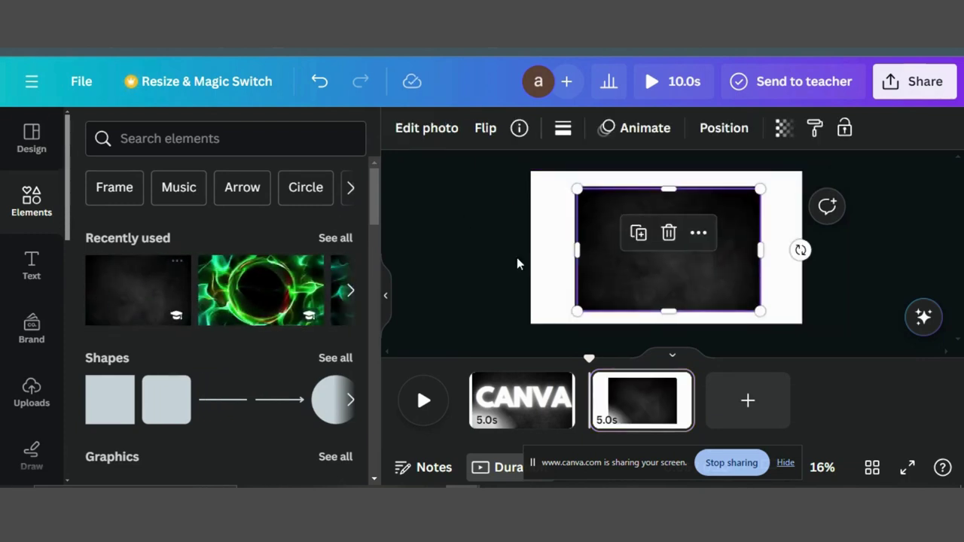
Move the dark image to the page's upper-left corner and enlarge it until it covers the whole second page.
{"action": "left_click", "coordinate": [669, 233]}
{"action": "left_click", "coordinate": [670, 238]}
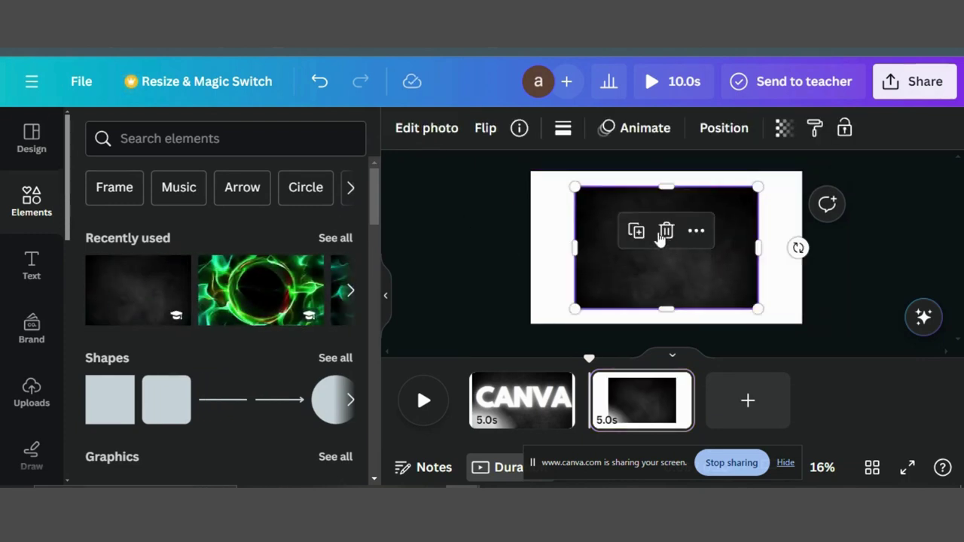
{"action": "left_click_drag", "start_coordinate": [660, 238], "coordinate": [621, 211]}
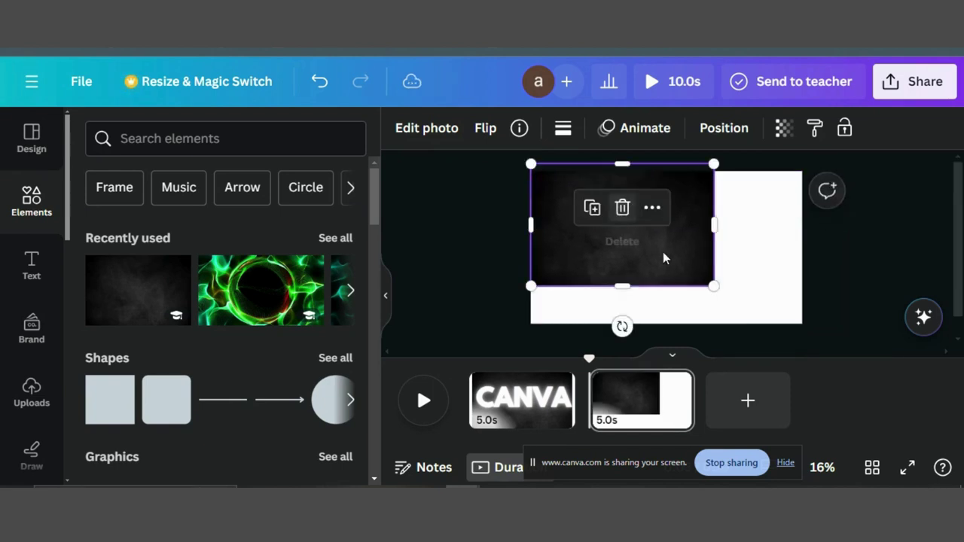
{"action": "left_click_drag", "start_coordinate": [767, 308], "coordinate": [803, 344]}
{"action": "left_click_drag", "start_coordinate": [732, 281], "coordinate": [731, 277]}
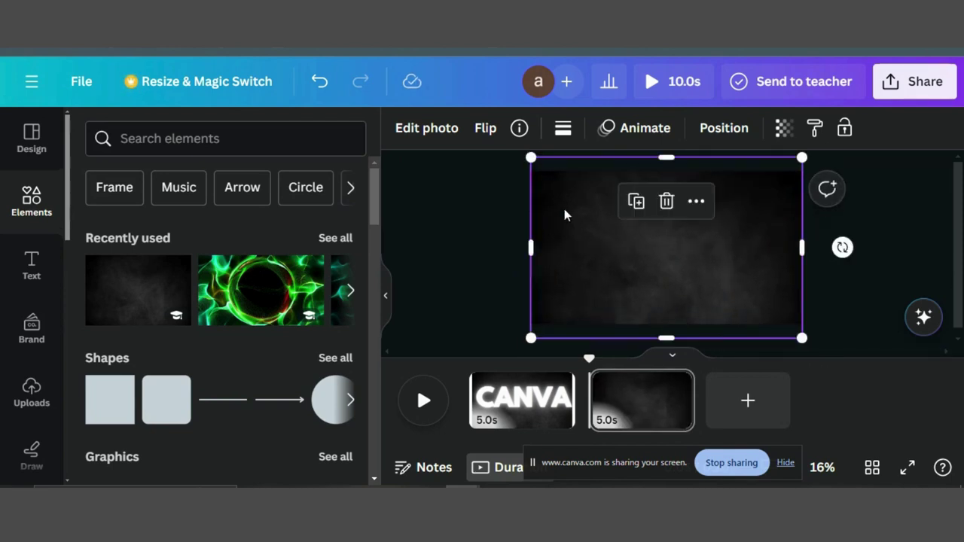
Add a heading reading CANVA to the second page.
{"action": "left_click", "coordinate": [32, 271]}
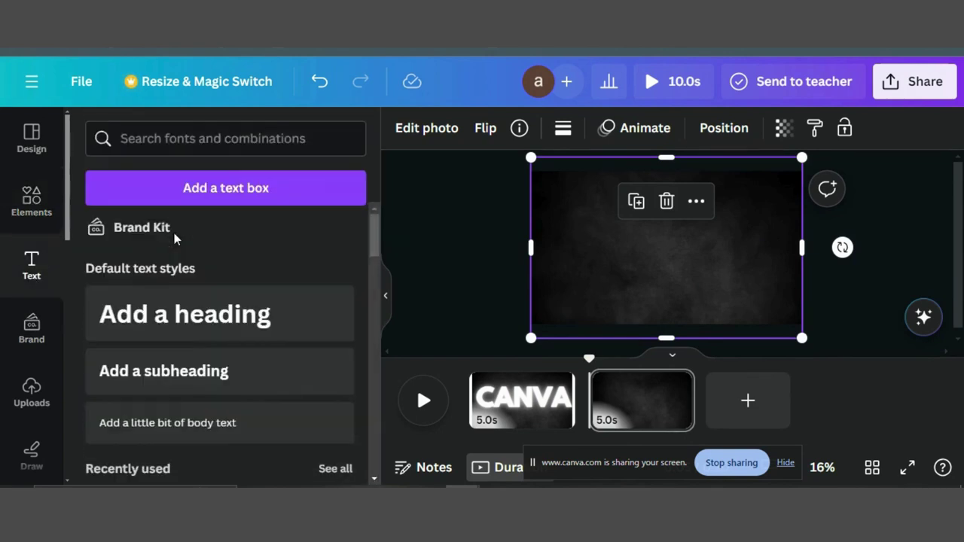
{"action": "left_click", "coordinate": [185, 312]}
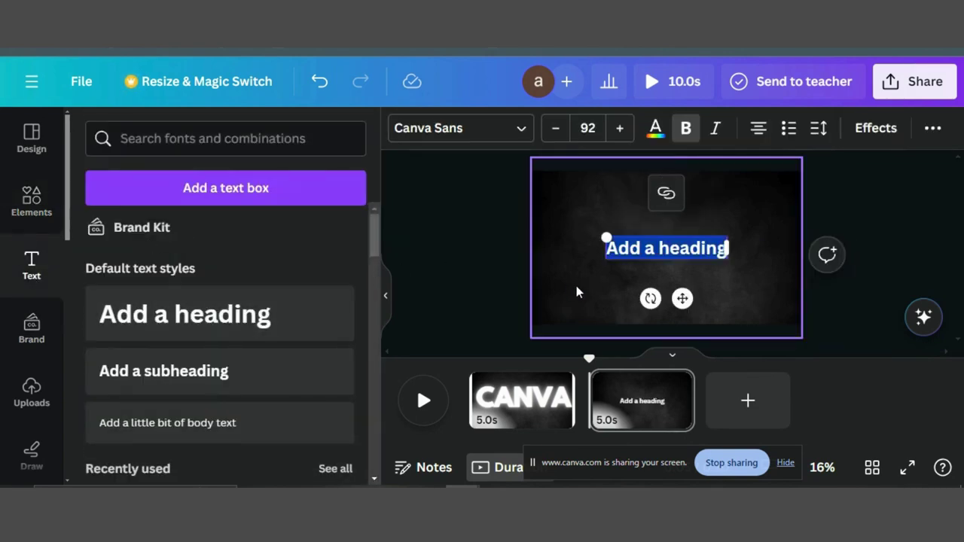
{"action": "type", "text": "CANVA"}
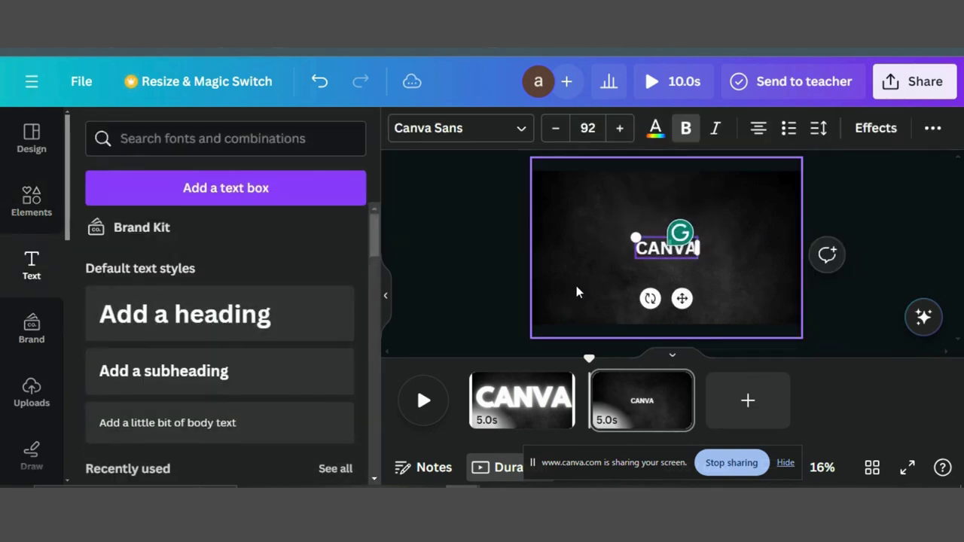
Search the fonts for neon and set the second-page CANVA heading in Neoneon.
{"action": "left_click", "coordinate": [522, 130]}
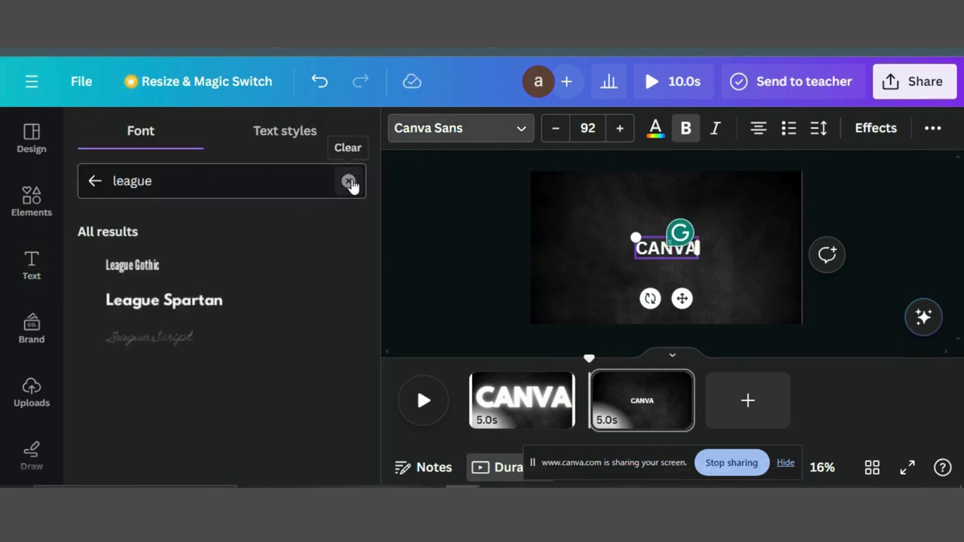
{"action": "left_click", "coordinate": [348, 180]}
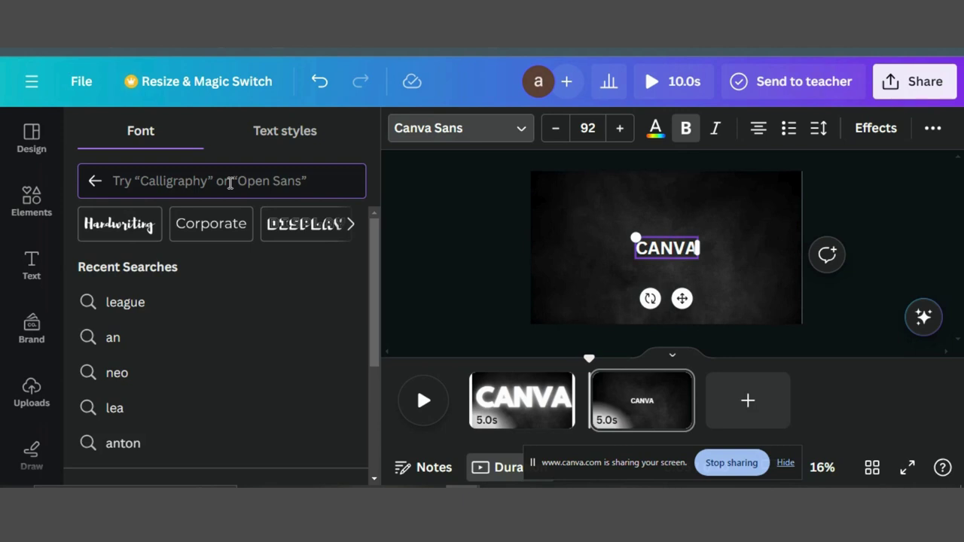
{"action": "type", "text": "neon"}
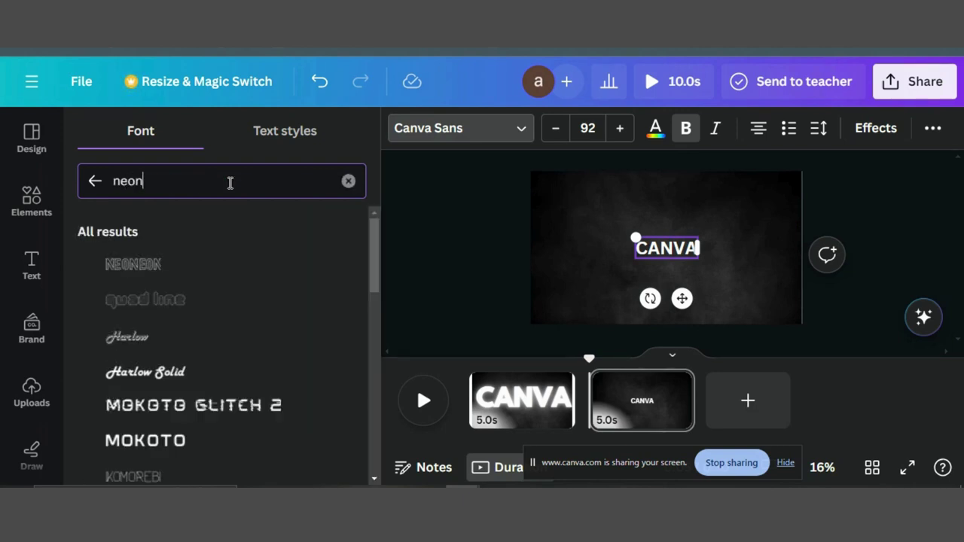
{"action": "left_click", "coordinate": [181, 272]}
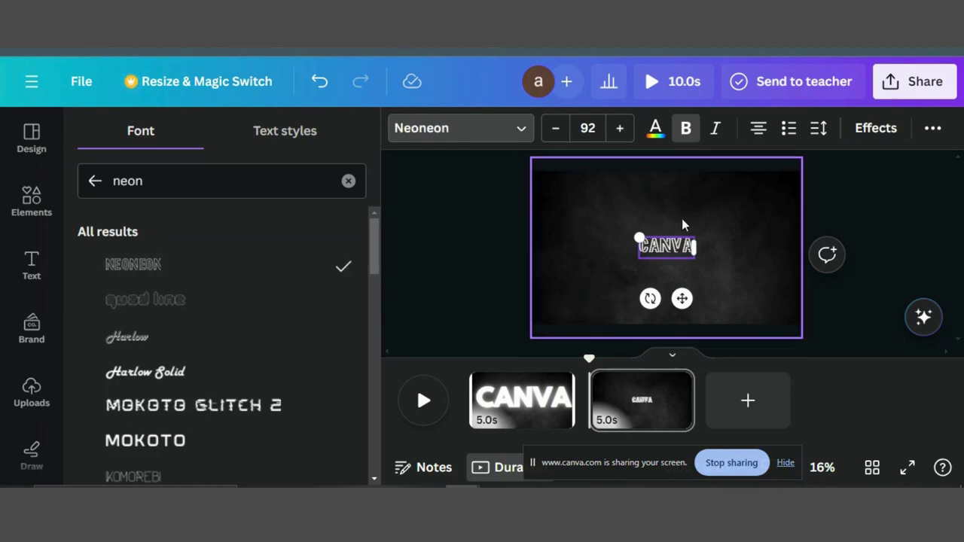
Enlarge the outlined CANVA heading to about size 423 so it nearly spans the page, and center it on the page.
{"action": "left_click_drag", "start_coordinate": [640, 234], "coordinate": [546, 202]}
{"action": "left_click_drag", "start_coordinate": [694, 258], "coordinate": [798, 296]}
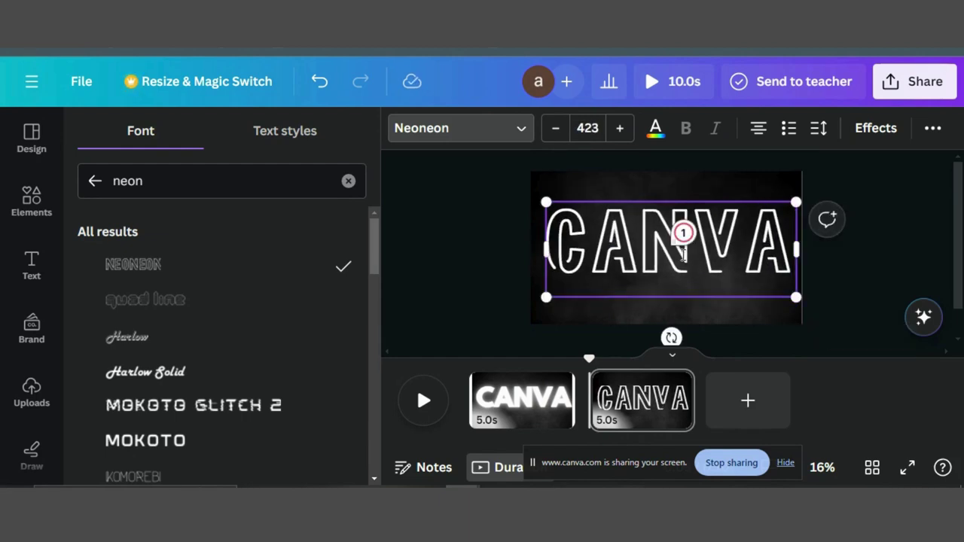
{"action": "left_click", "coordinate": [706, 249]}
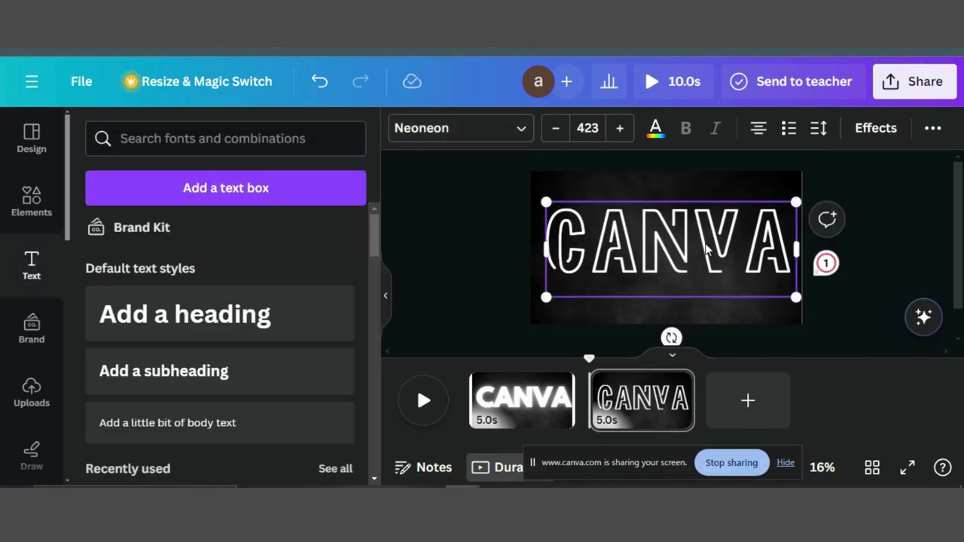
{"action": "left_click", "coordinate": [876, 306]}
{"action": "left_click_drag", "start_coordinate": [725, 260], "coordinate": [719, 259]}
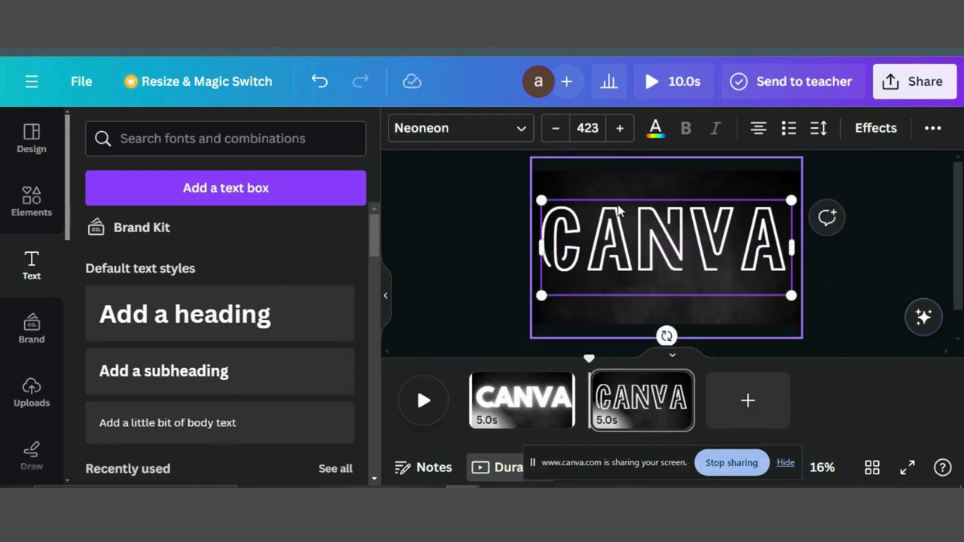
Duplicate the outlined CANVA text and align the copy exactly over the original.
{"action": "right_click", "coordinate": [609, 263]}
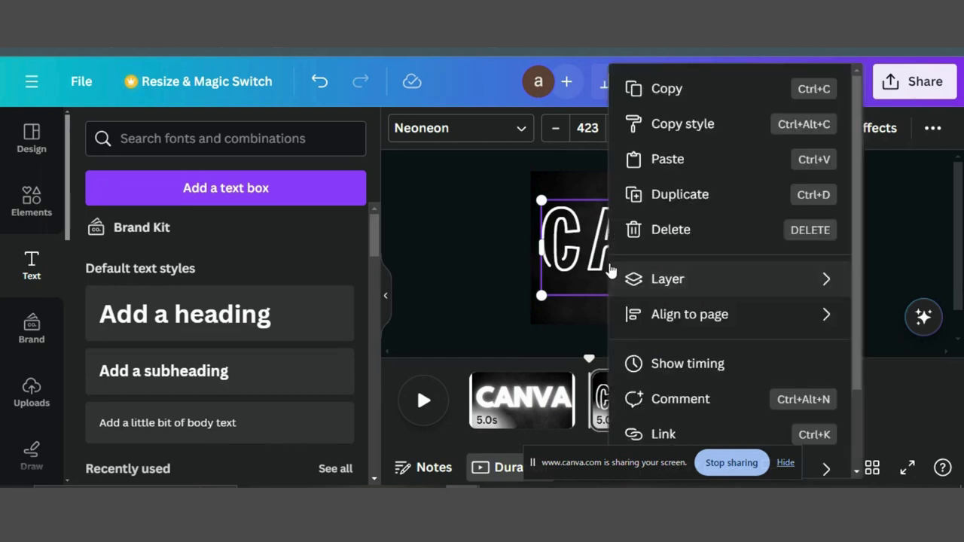
{"action": "left_click", "coordinate": [666, 197]}
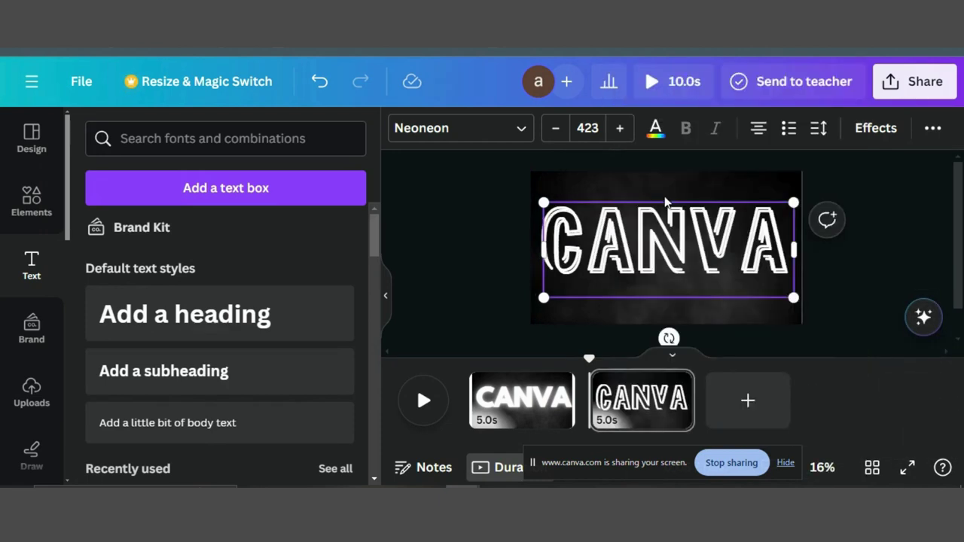
{"action": "left_click_drag", "start_coordinate": [664, 233], "coordinate": [662, 232]}
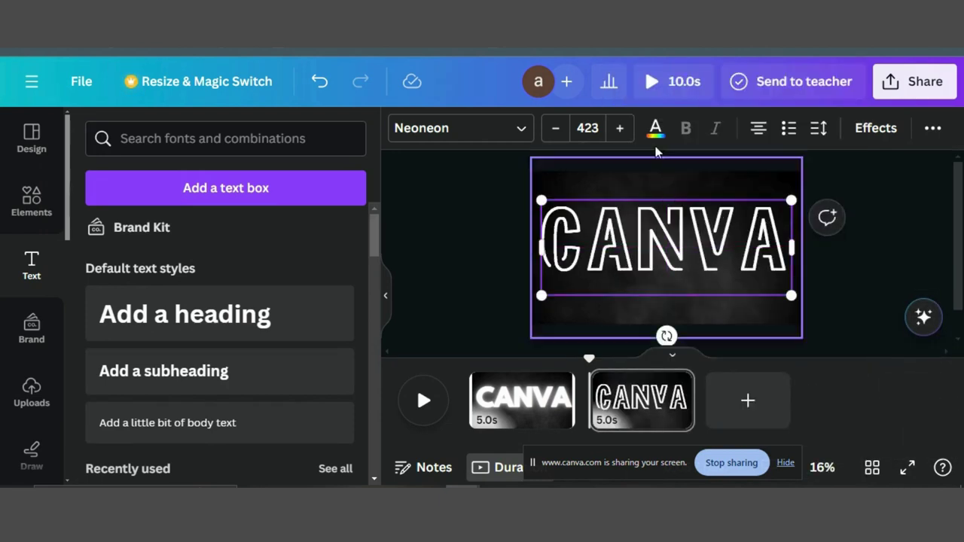
Color the duplicated CANVA text dark purple, #32096D.
{"action": "left_click", "coordinate": [656, 129]}
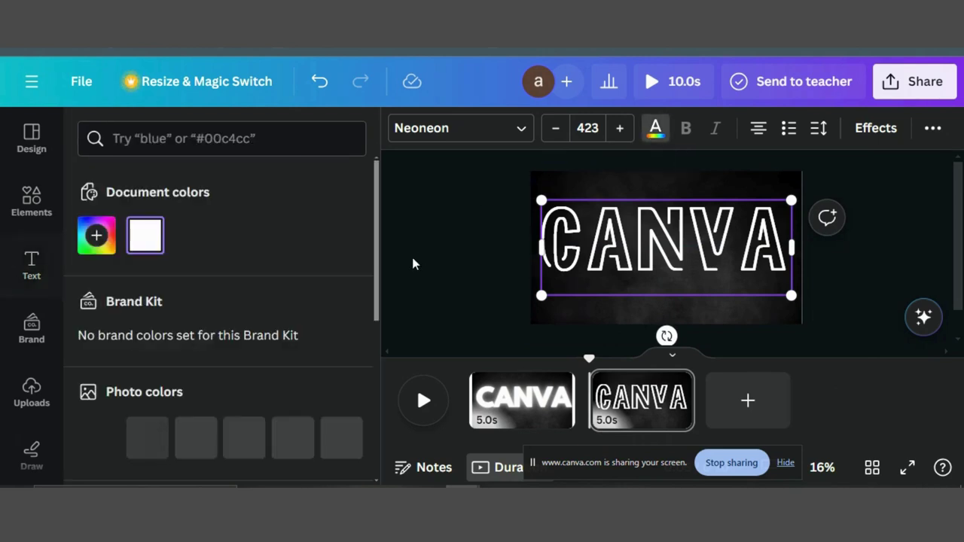
{"action": "left_click", "coordinate": [96, 236]}
{"action": "left_click_drag", "start_coordinate": [296, 282], "coordinate": [278, 298]}
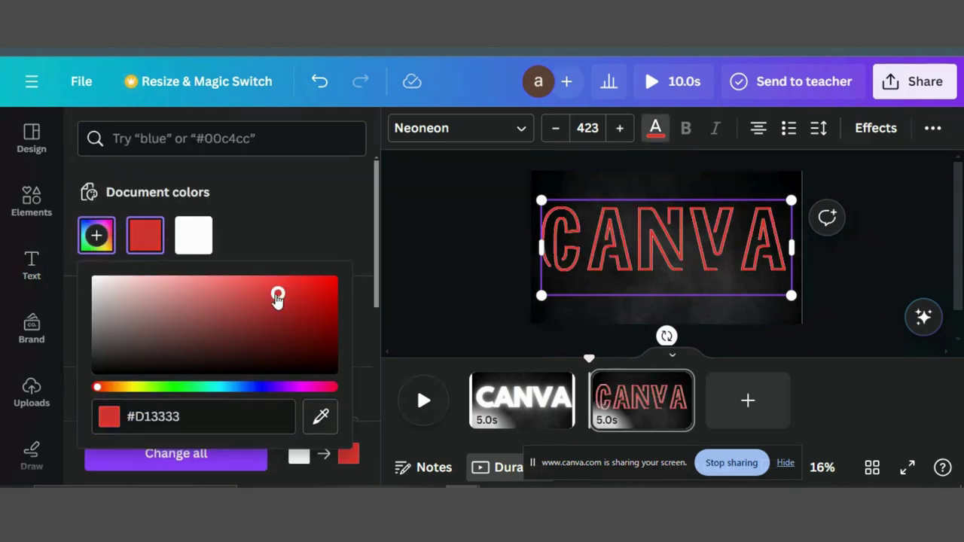
{"action": "left_click_drag", "start_coordinate": [201, 344], "coordinate": [198, 338]}
{"action": "left_click", "coordinate": [269, 386]}
{"action": "left_click", "coordinate": [319, 332]}
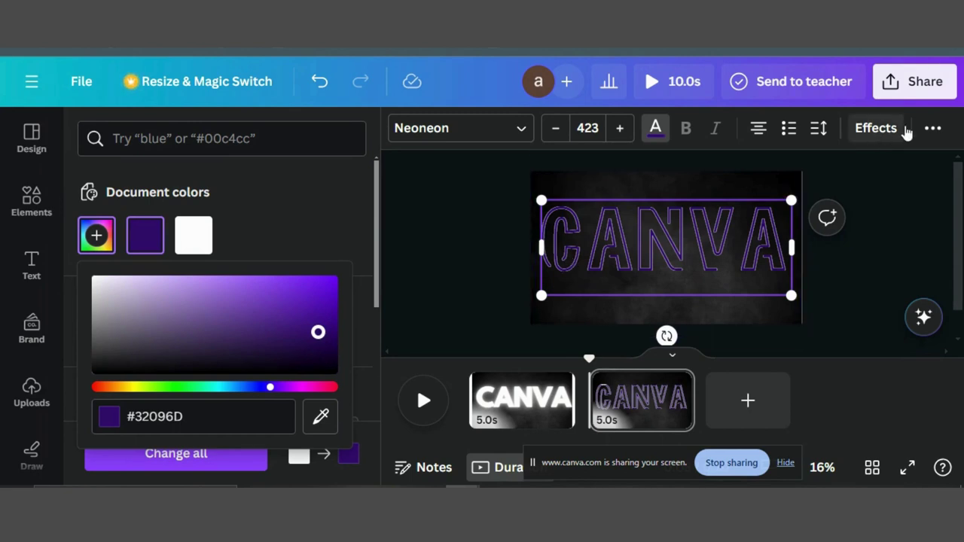
Apply the Neon text effect to the purple CANVA text with an intensity of about 64.
{"action": "left_click", "coordinate": [874, 129]}
{"action": "scroll", "coordinate": [249, 336], "scroll_direction": "down", "scroll_amount": 3}
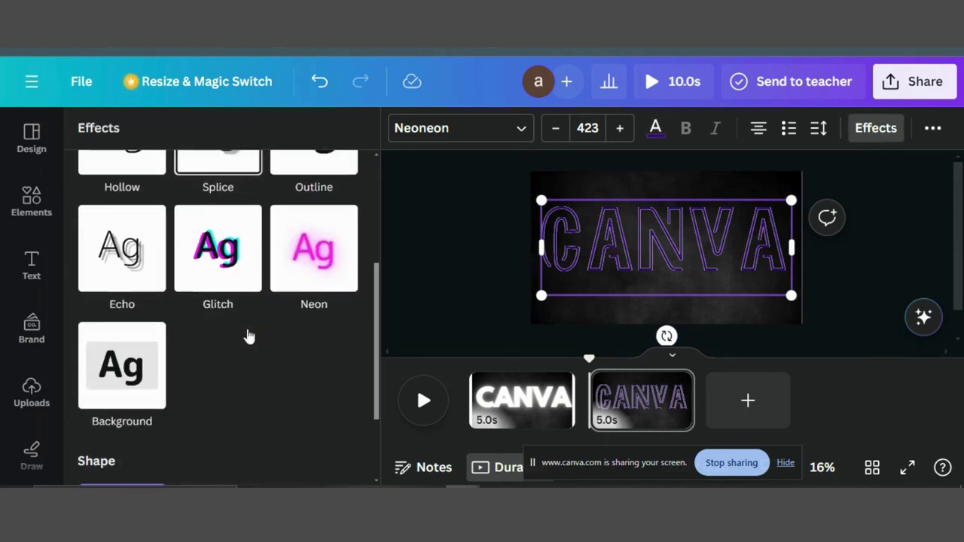
{"action": "left_click", "coordinate": [335, 241]}
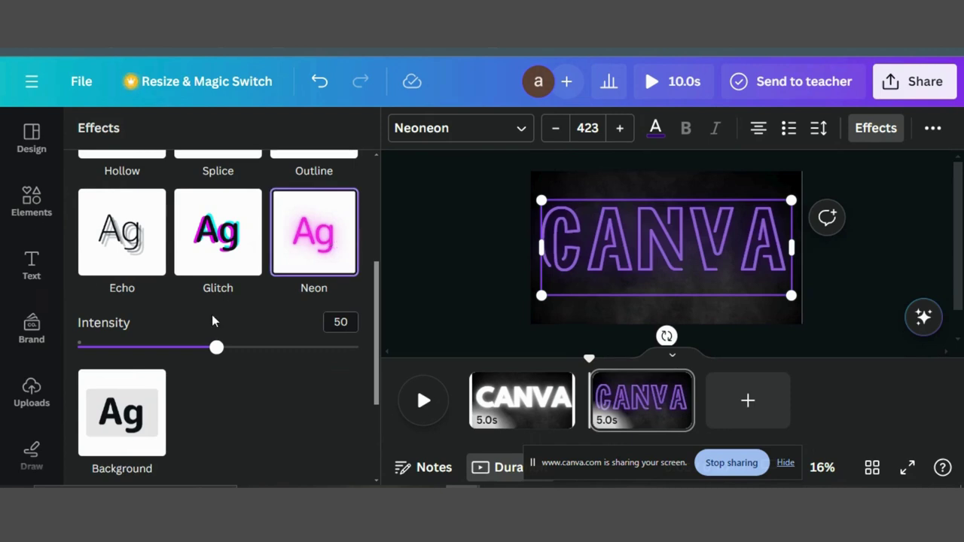
{"action": "left_click_drag", "start_coordinate": [217, 351], "coordinate": [258, 354]}
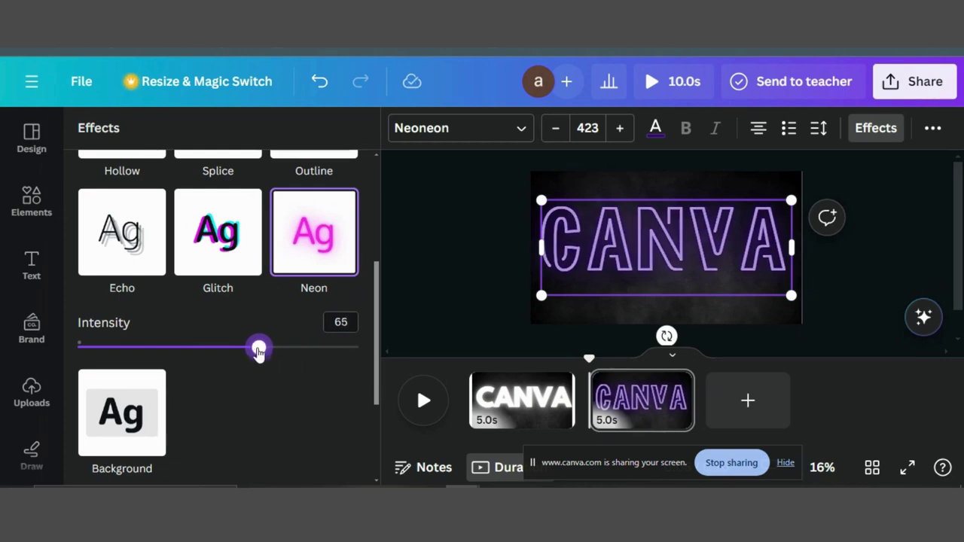
Give the purple CANVA text the Neon text animation on enter, with maximum intensity and the Character writing style.
{"action": "left_click", "coordinate": [931, 129]}
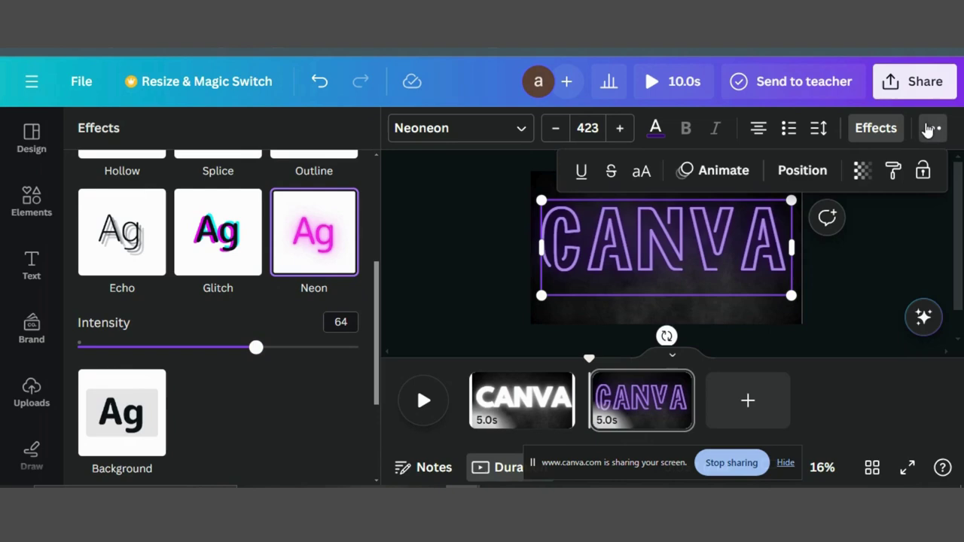
{"action": "left_click", "coordinate": [719, 172]}
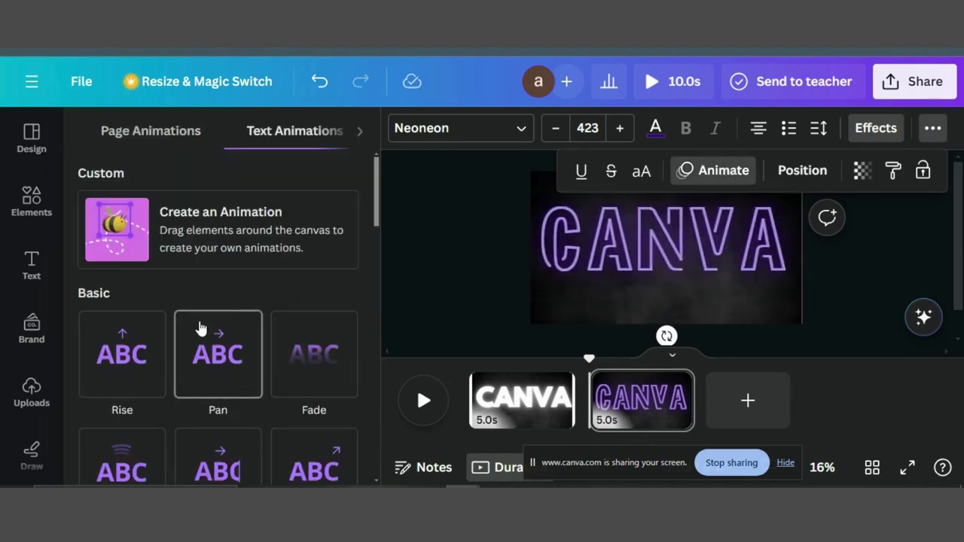
{"action": "scroll", "coordinate": [204, 327], "scroll_direction": "down", "scroll_amount": 8}
{"action": "left_click", "coordinate": [232, 321]}
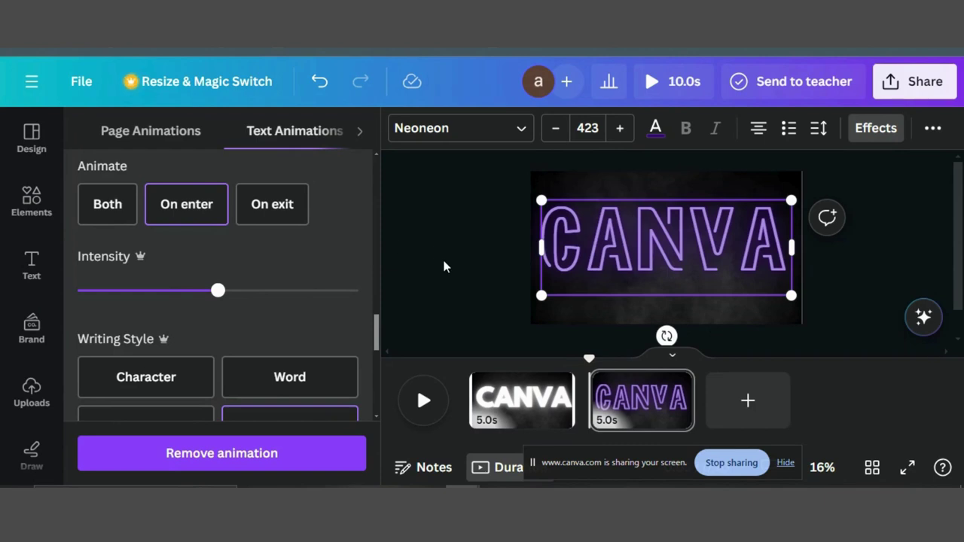
{"action": "left_click_drag", "start_coordinate": [284, 291], "coordinate": [369, 296]}
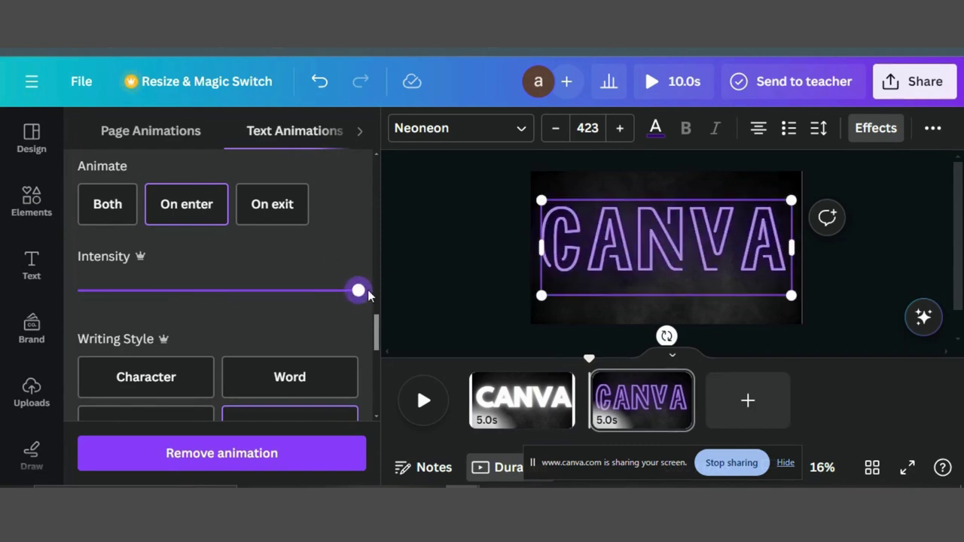
{"action": "left_click", "coordinate": [174, 386]}
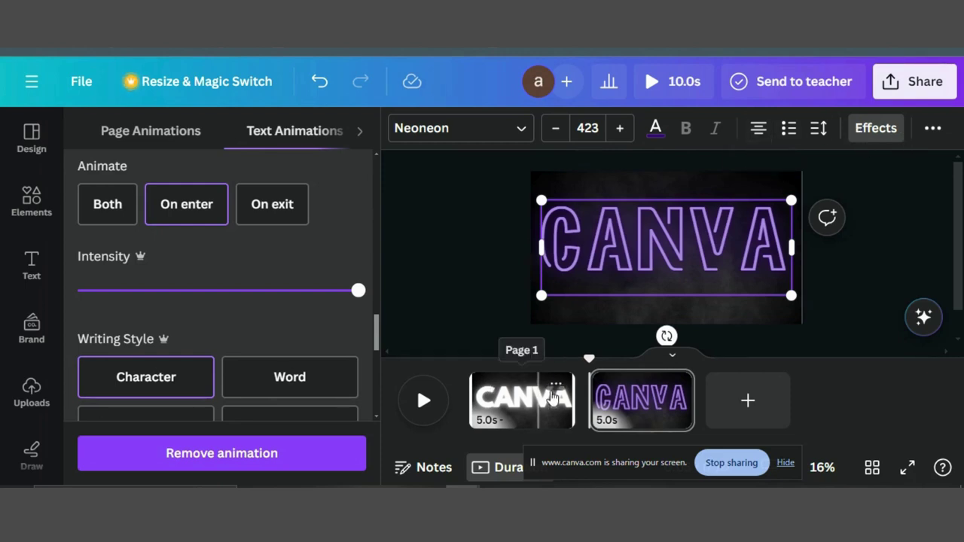
Shorten both pages in the timeline to about 2.5 seconds each.
{"action": "mouse_move", "coordinate": [574, 398]}
{"action": "left_click_drag", "start_coordinate": [566, 399], "coordinate": [523, 399]}
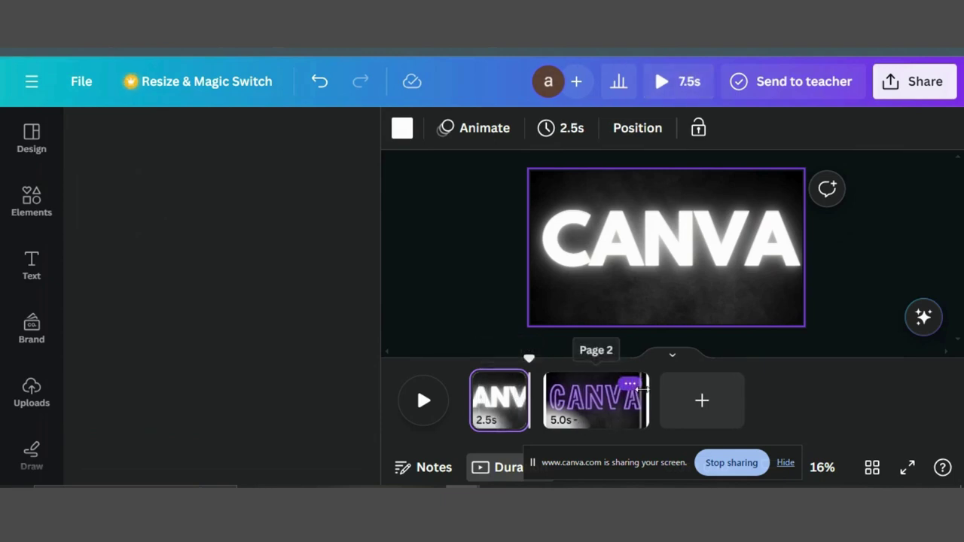
{"action": "mouse_move", "coordinate": [644, 395]}
{"action": "left_click_drag", "start_coordinate": [644, 395], "coordinate": [602, 393]}
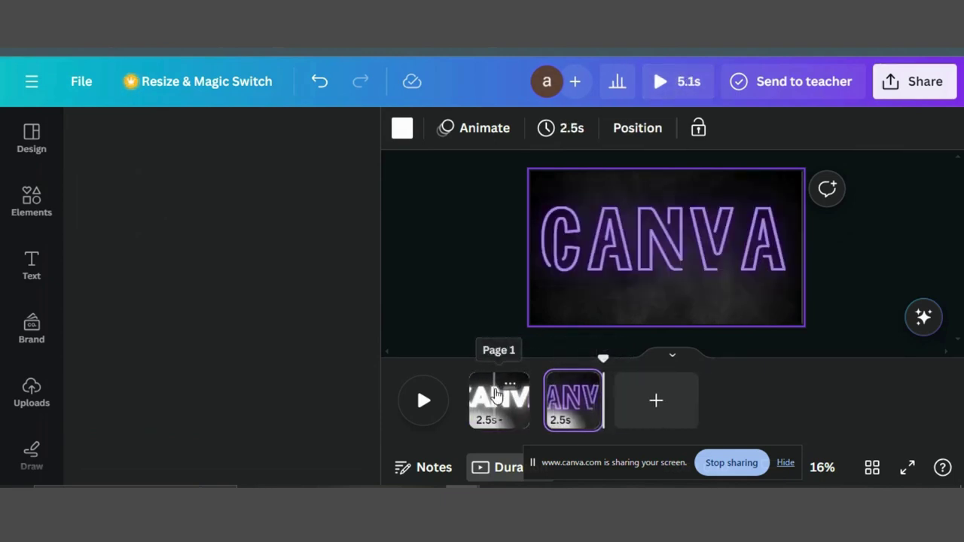
Play back the video to check the text animations on the shortened pages.
{"action": "left_click", "coordinate": [431, 401]}
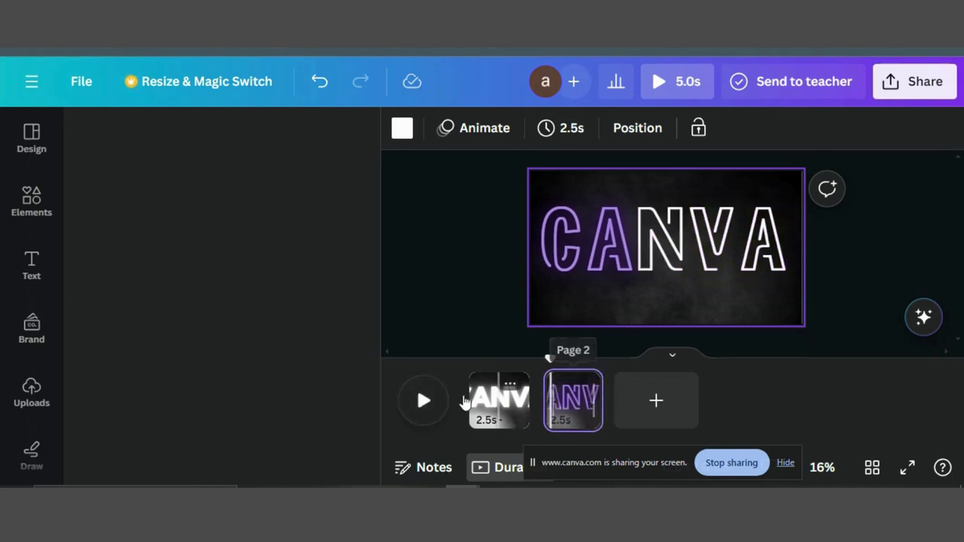
{"action": "left_click", "coordinate": [415, 409]}
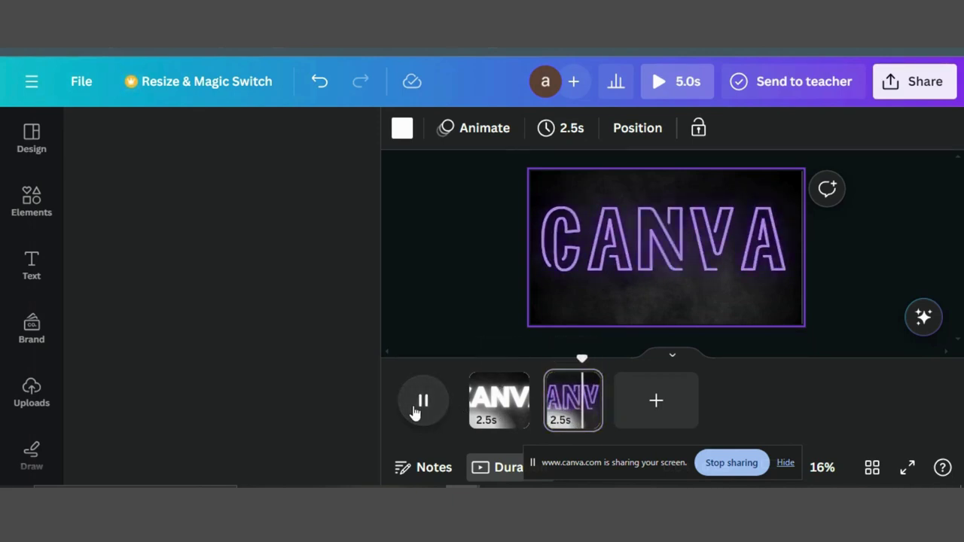
{"action": "left_click", "coordinate": [414, 407]}
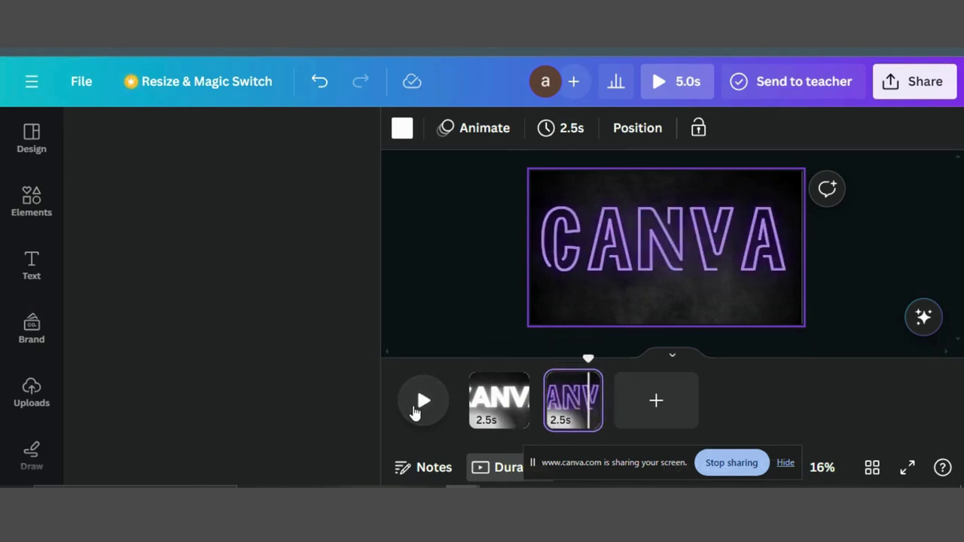
Lower the Neon effect intensity of the purple CANVA text to 37.
{"action": "left_click", "coordinate": [710, 235]}
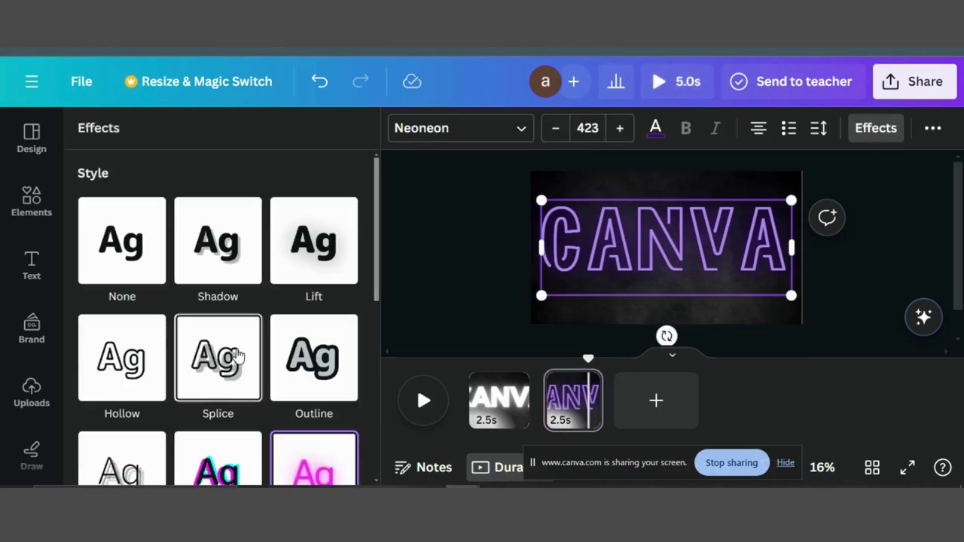
{"action": "scroll", "coordinate": [232, 359], "scroll_direction": "down", "scroll_amount": 5}
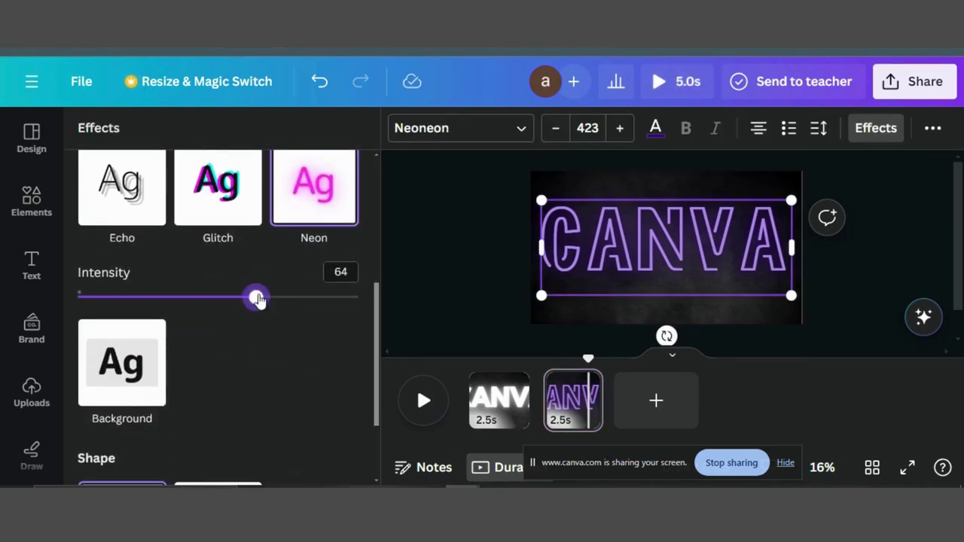
{"action": "left_click_drag", "start_coordinate": [258, 300], "coordinate": [181, 303]}
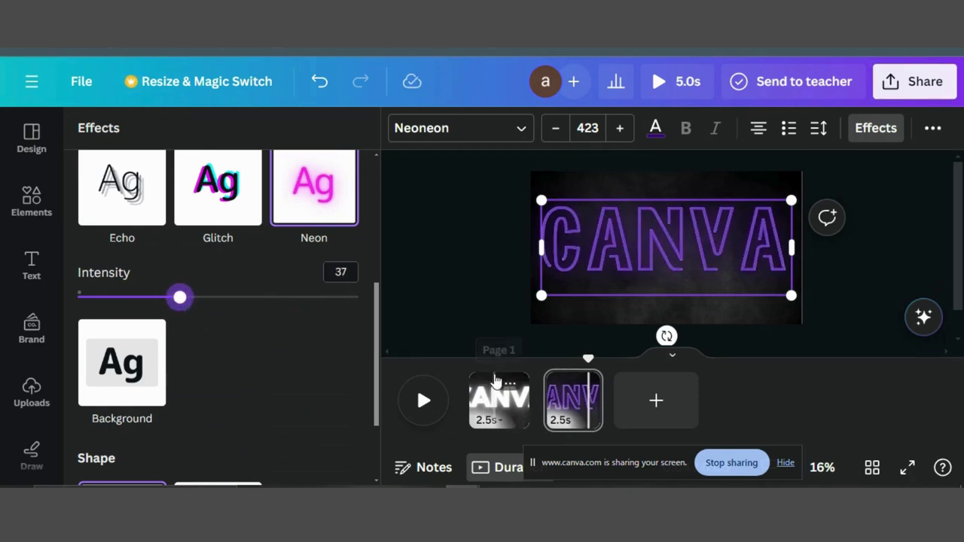
Set the first page's timing to 2.0 seconds and apply it to all pages.
{"action": "left_click_drag", "start_coordinate": [519, 395], "coordinate": [530, 395]}
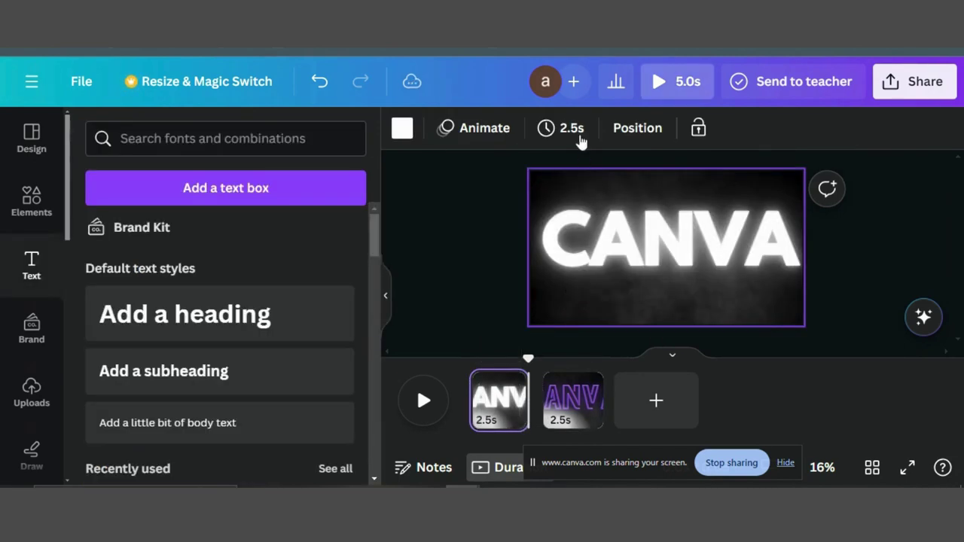
{"action": "left_click", "coordinate": [571, 128]}
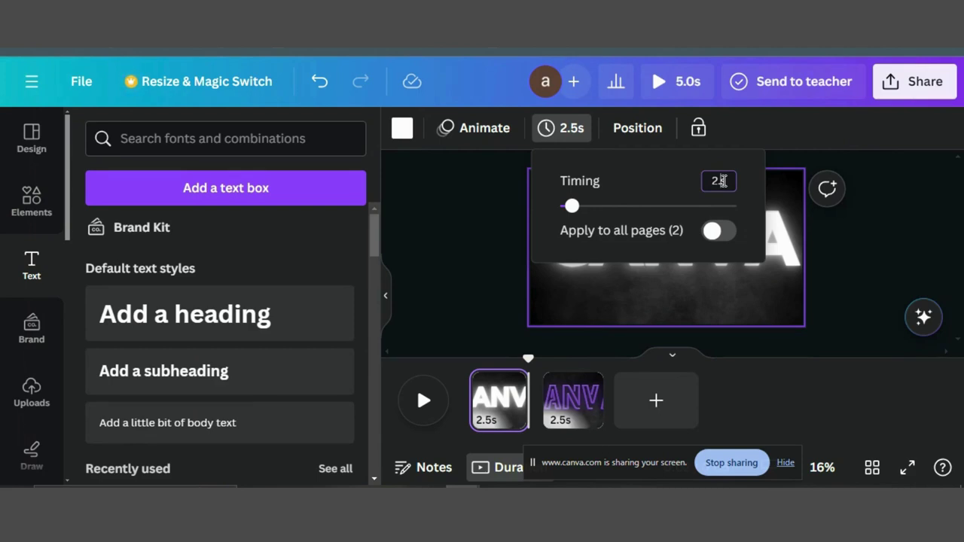
{"action": "left_click", "coordinate": [716, 231]}
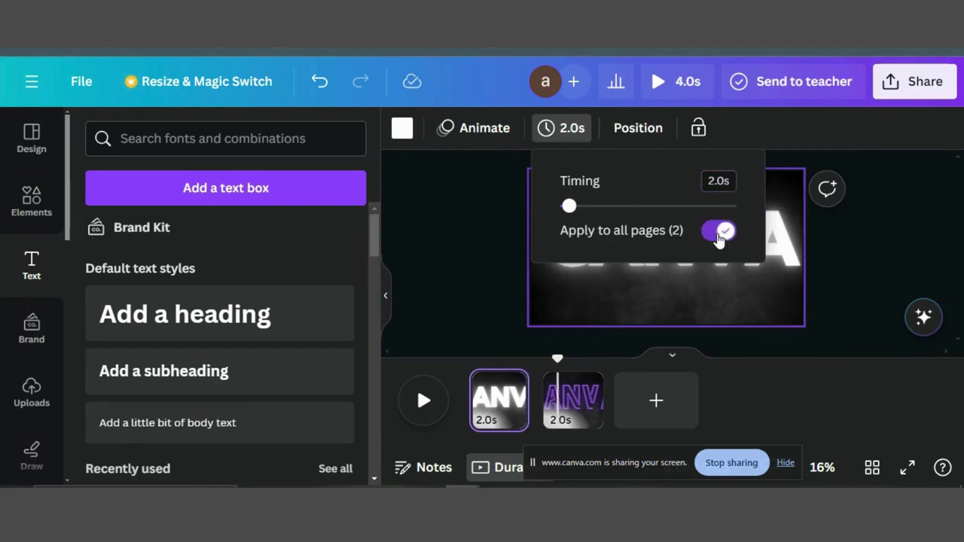
Play the video again from the first page to review the 2-second timing.
{"action": "left_click", "coordinate": [424, 403]}
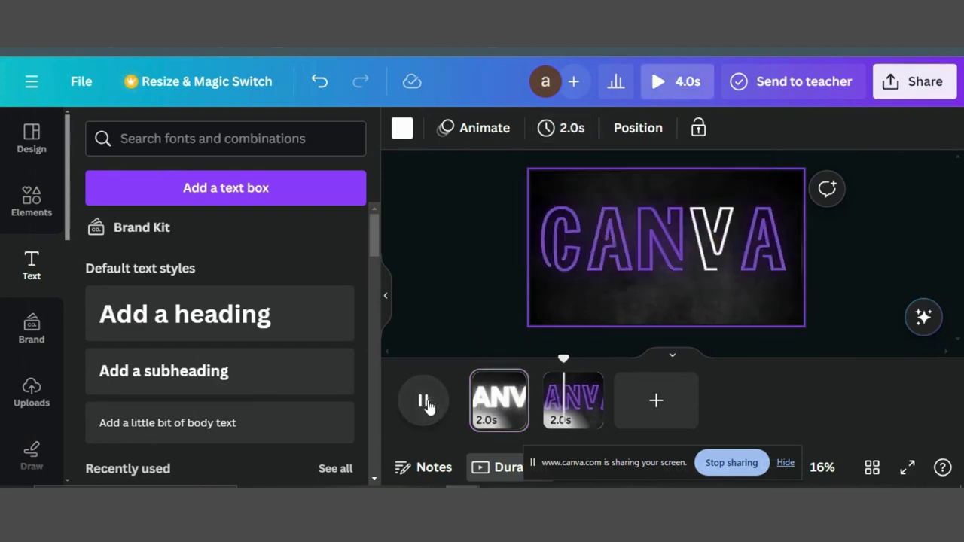
{"action": "left_click", "coordinate": [474, 399]}
{"action": "left_click", "coordinate": [424, 403]}
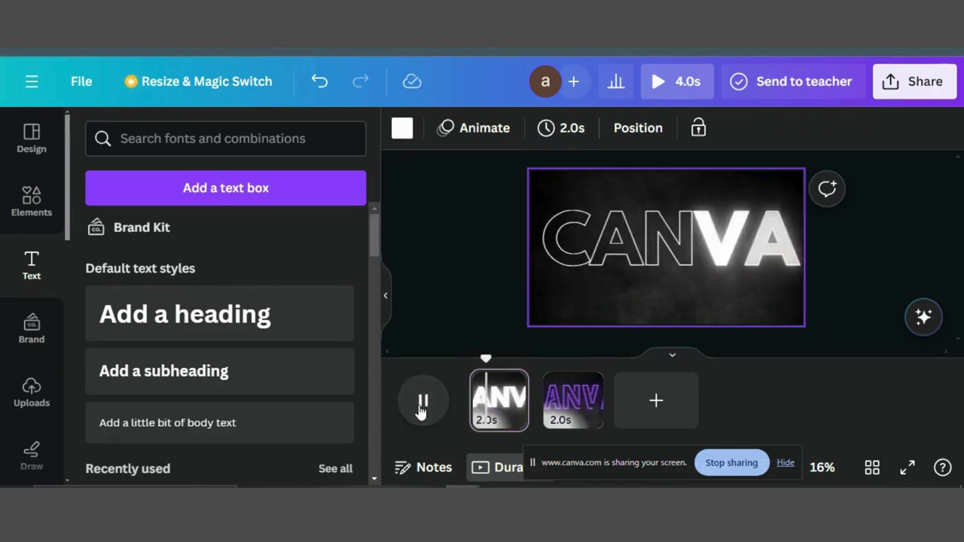